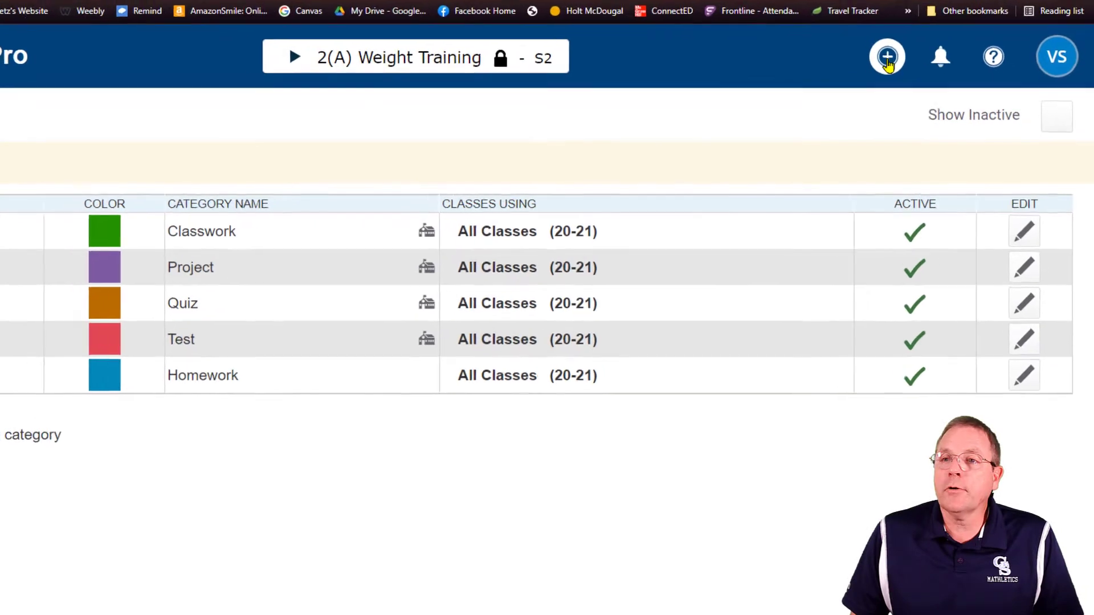
- Start a new assignment and assign it to the 1(A) Swimming class
click(928, 86)
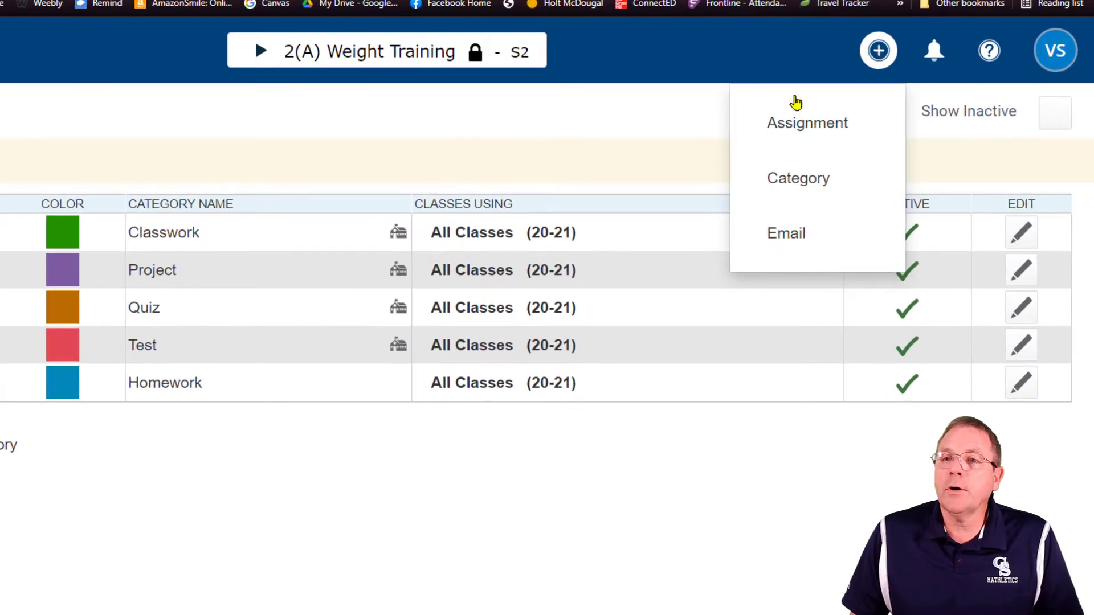
click(794, 128)
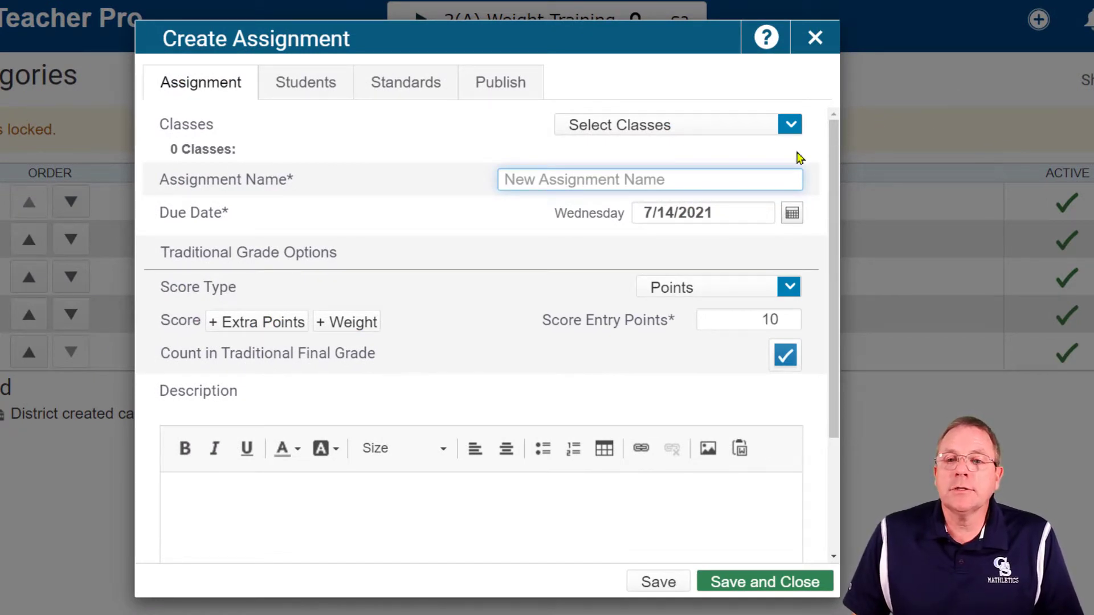
click(791, 123)
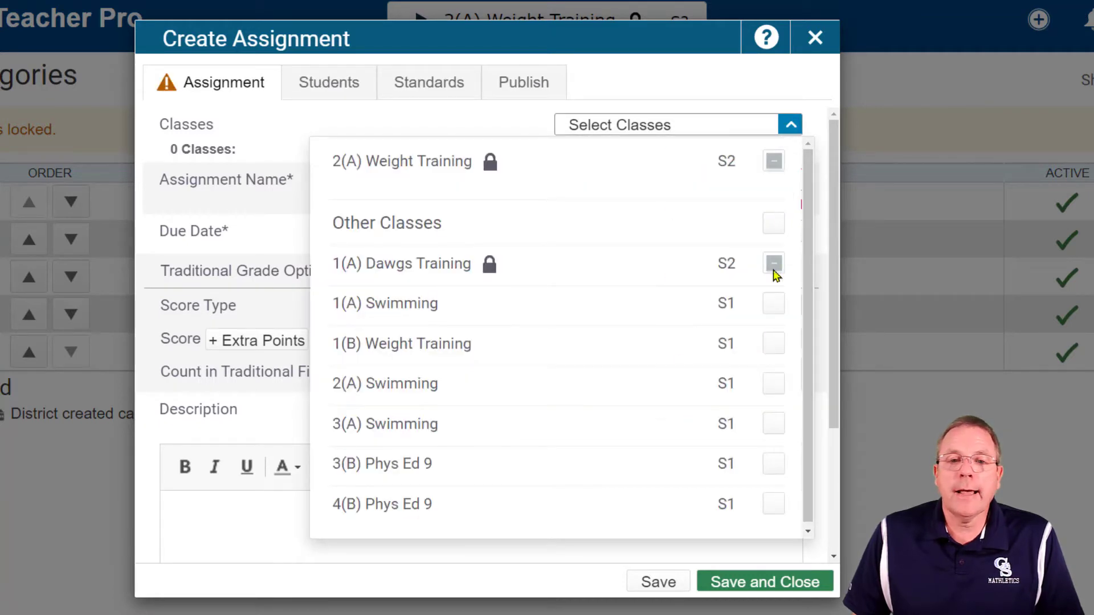
click(775, 306)
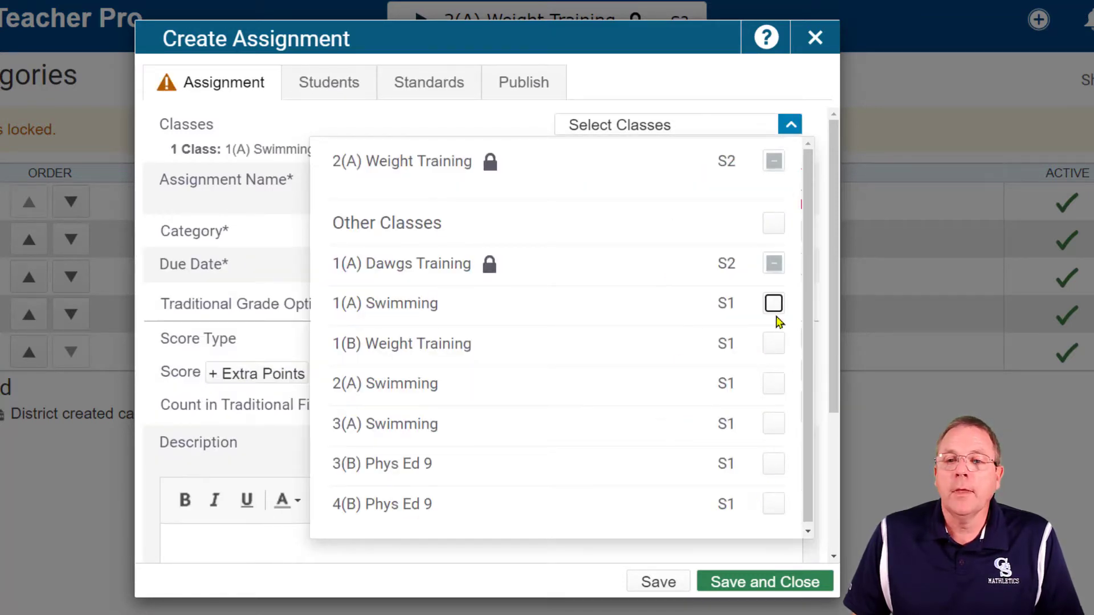
click(791, 125)
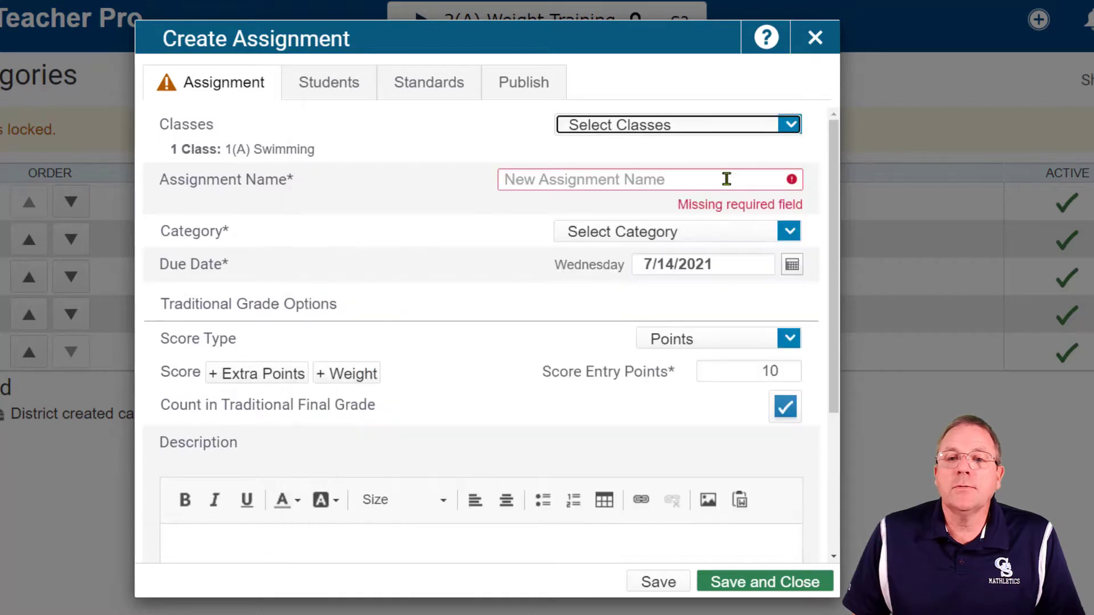
- Name the assignment "Backstroke" and set its category to Homework
click(704, 181)
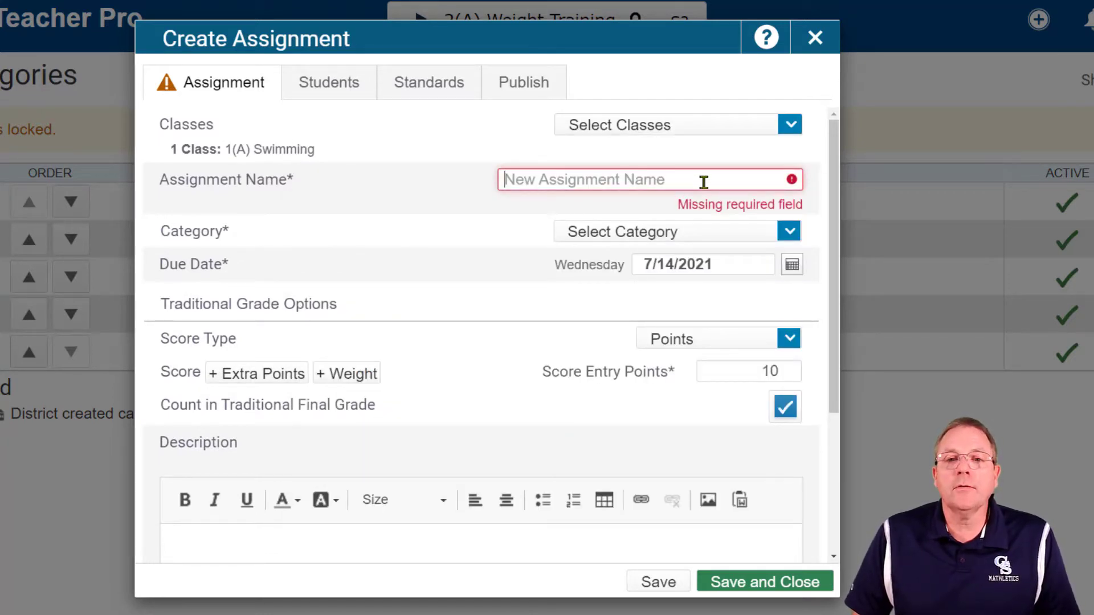
text(Backs)
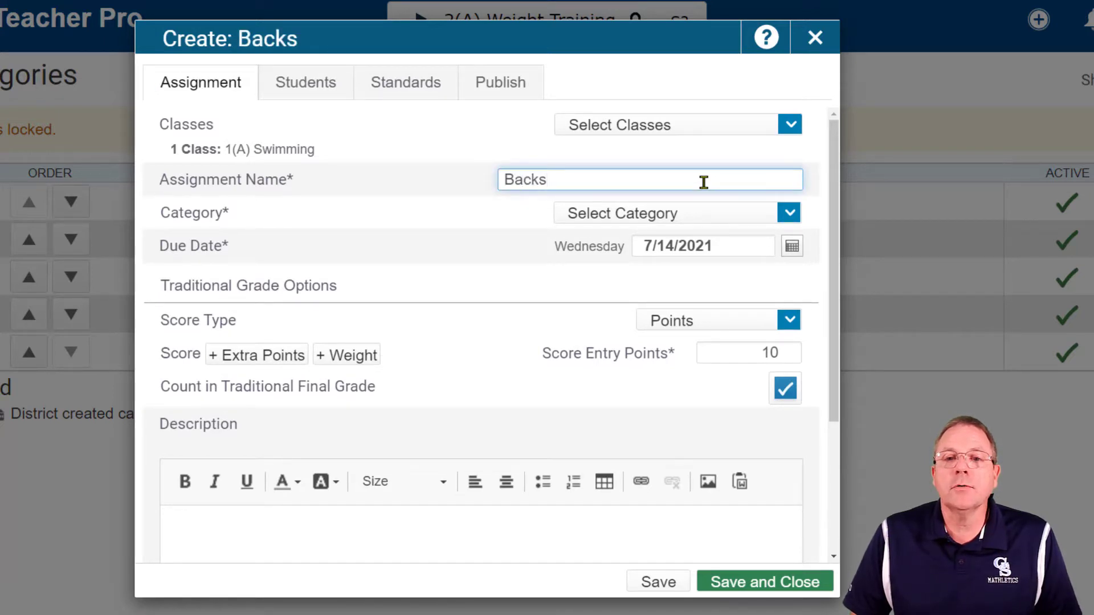
text(troc)
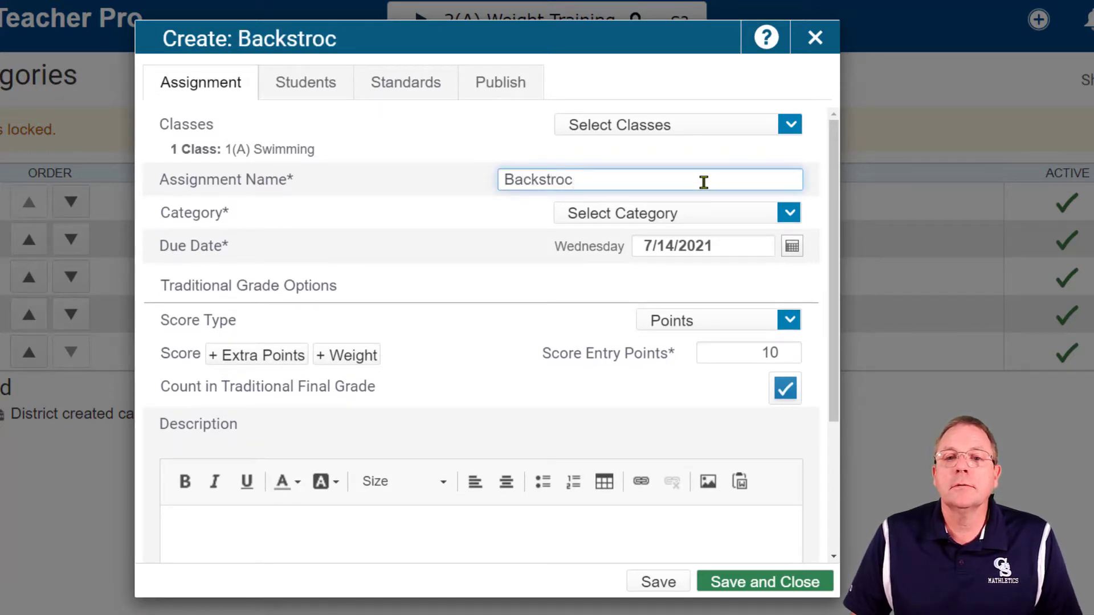
key(BackSpace)
text(ke)
click(792, 216)
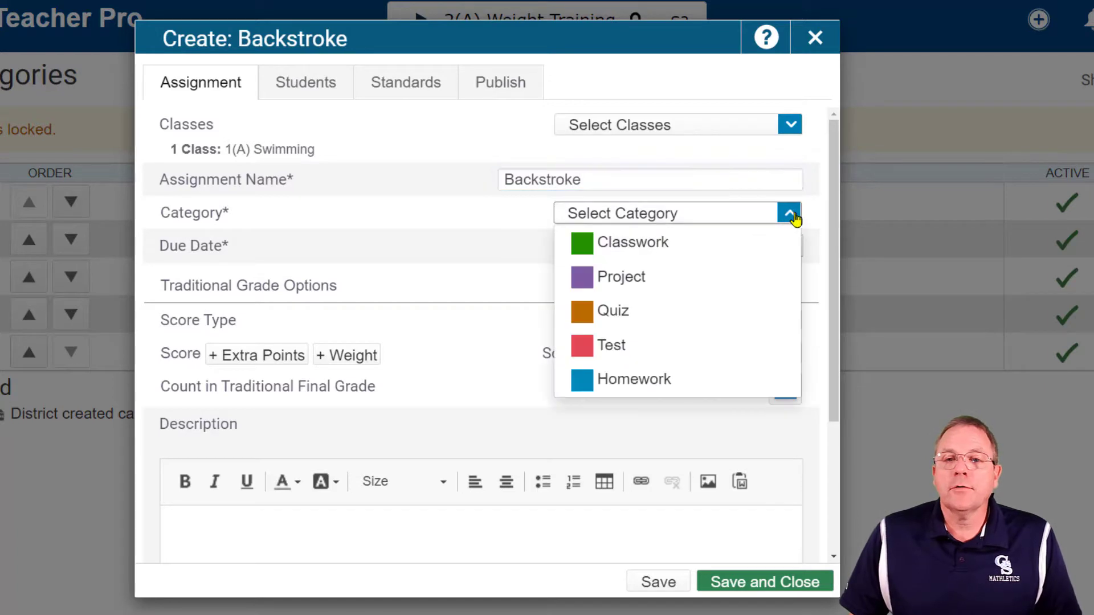
click(728, 387)
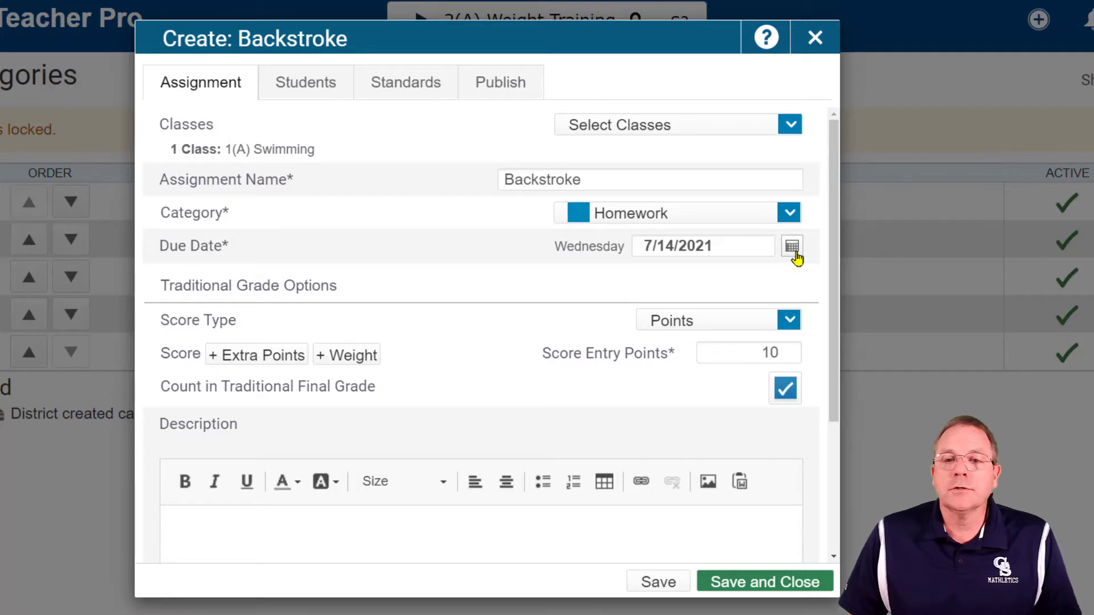
- Review the assignment's due date, available score types, score entry points, final grade setting and description area
scroll(781, 270, down, 1)
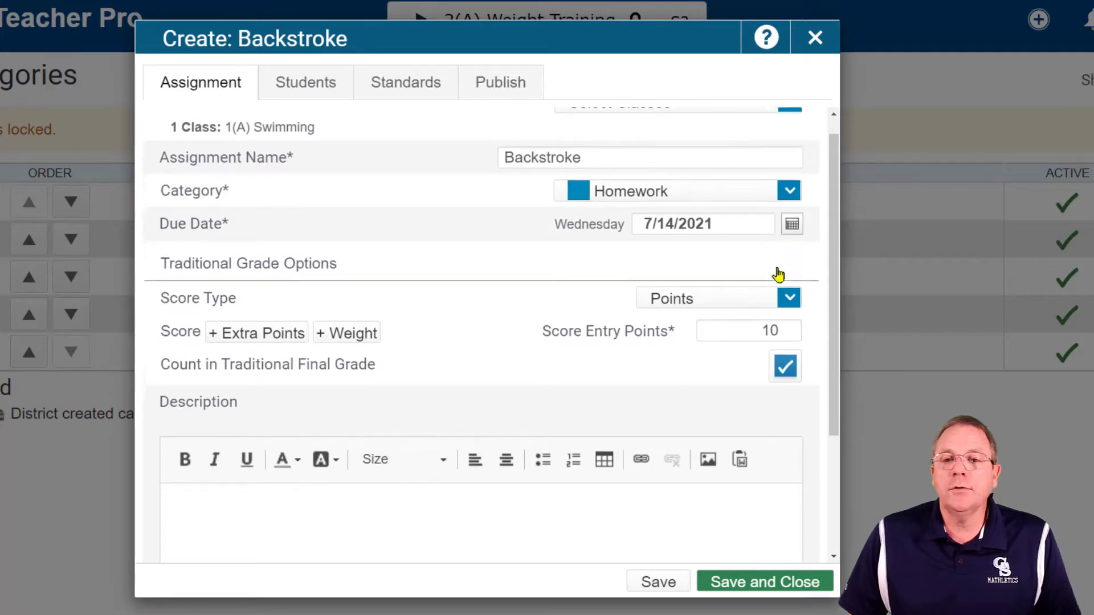
click(790, 249)
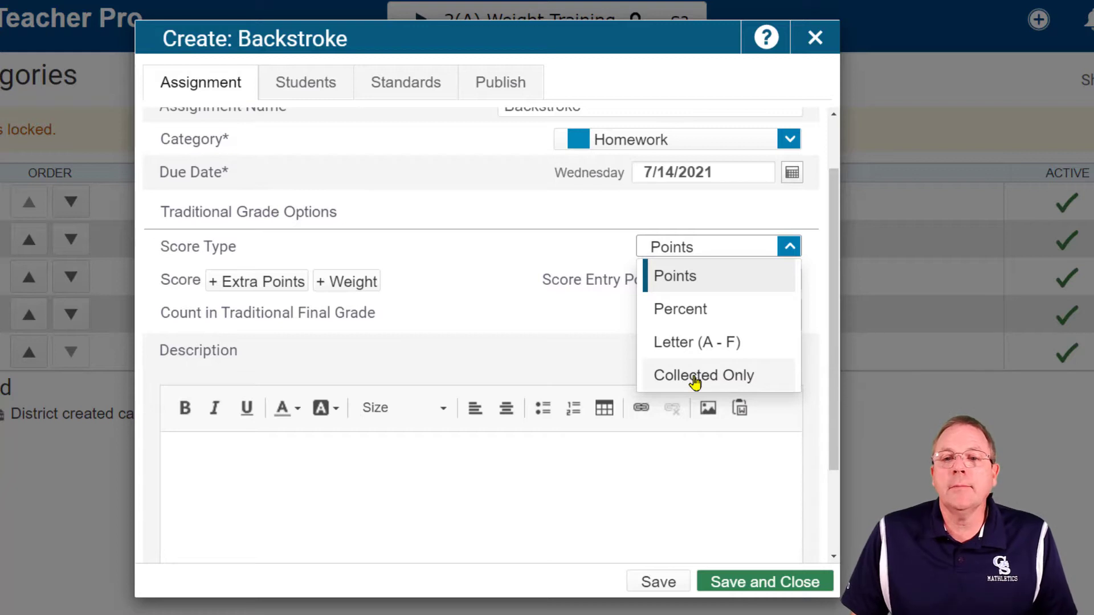
click(591, 316)
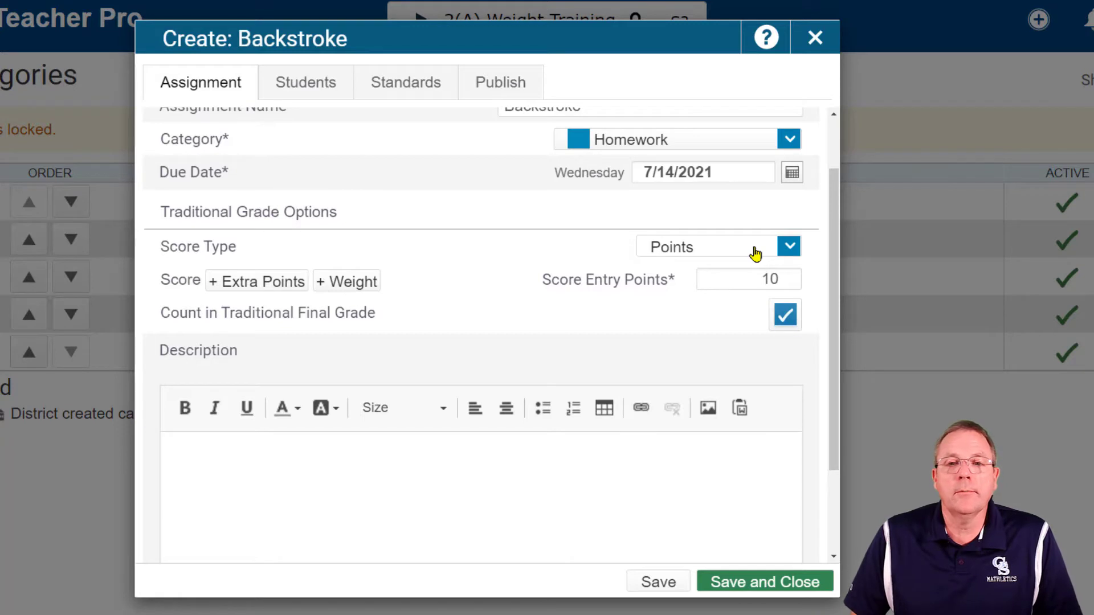
click(755, 254)
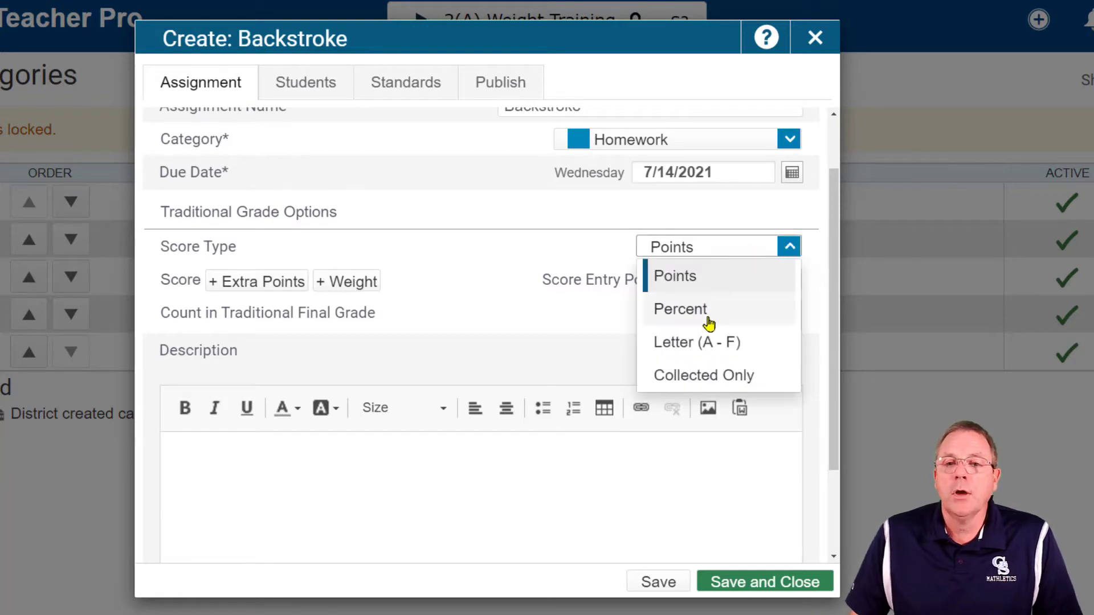
click(564, 287)
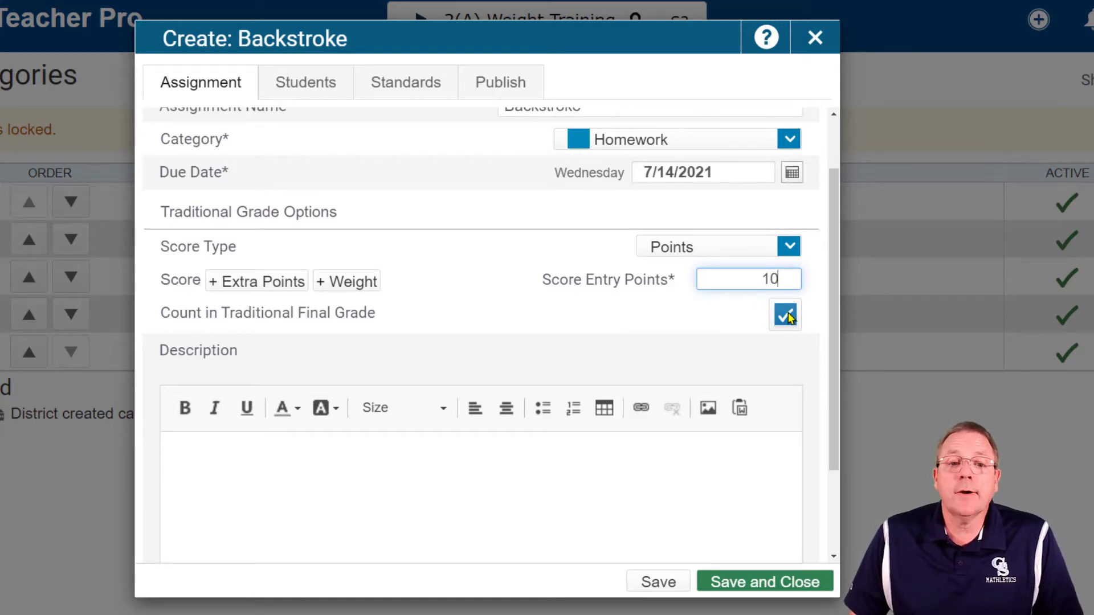
scroll(777, 361, down, 2)
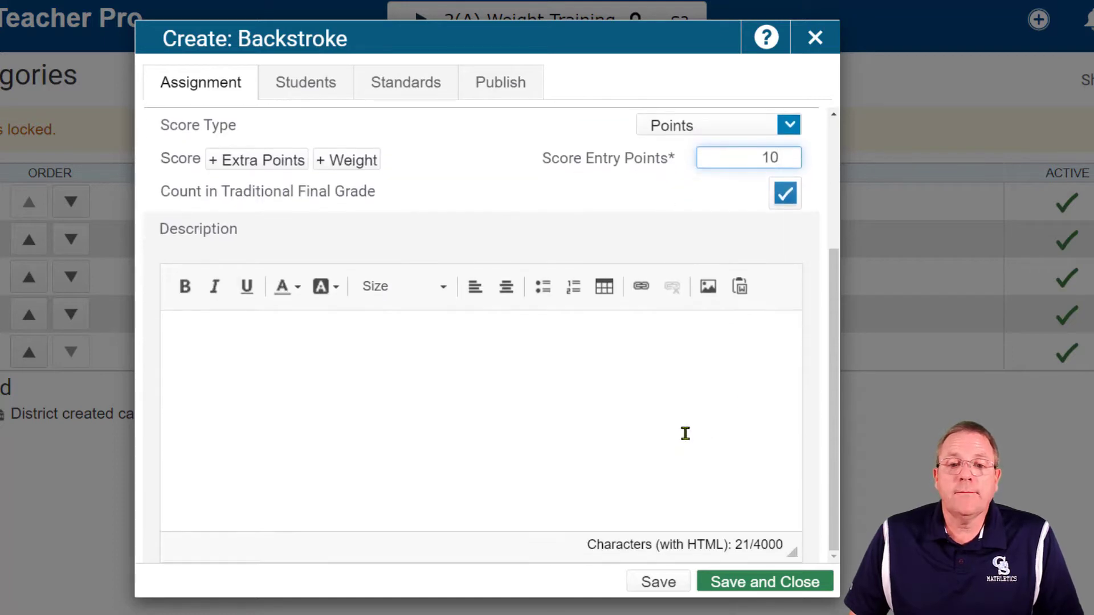
click(429, 415)
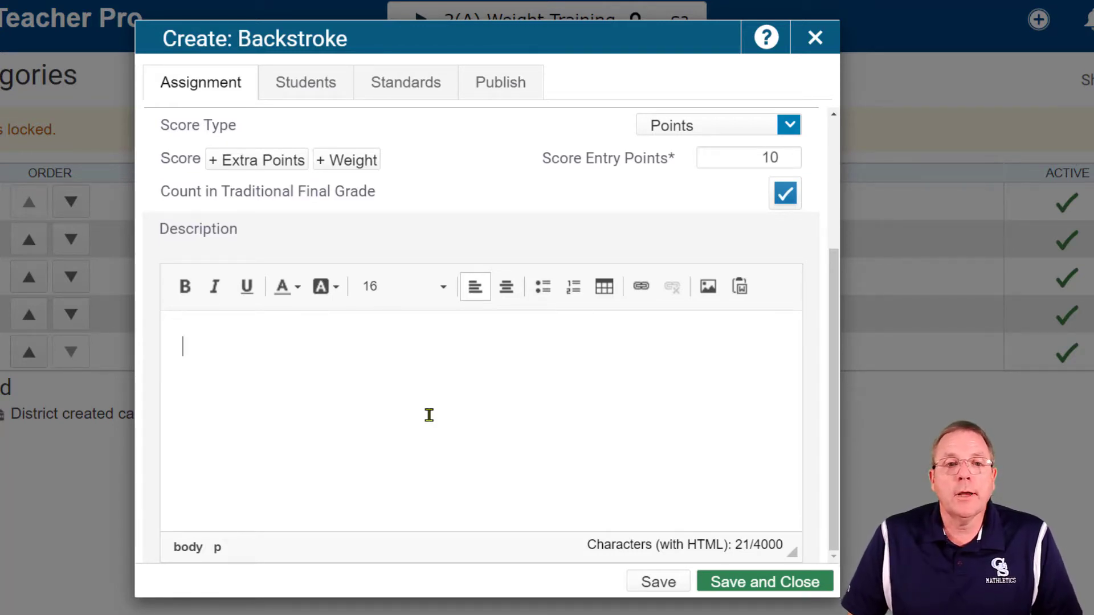
click(303, 88)
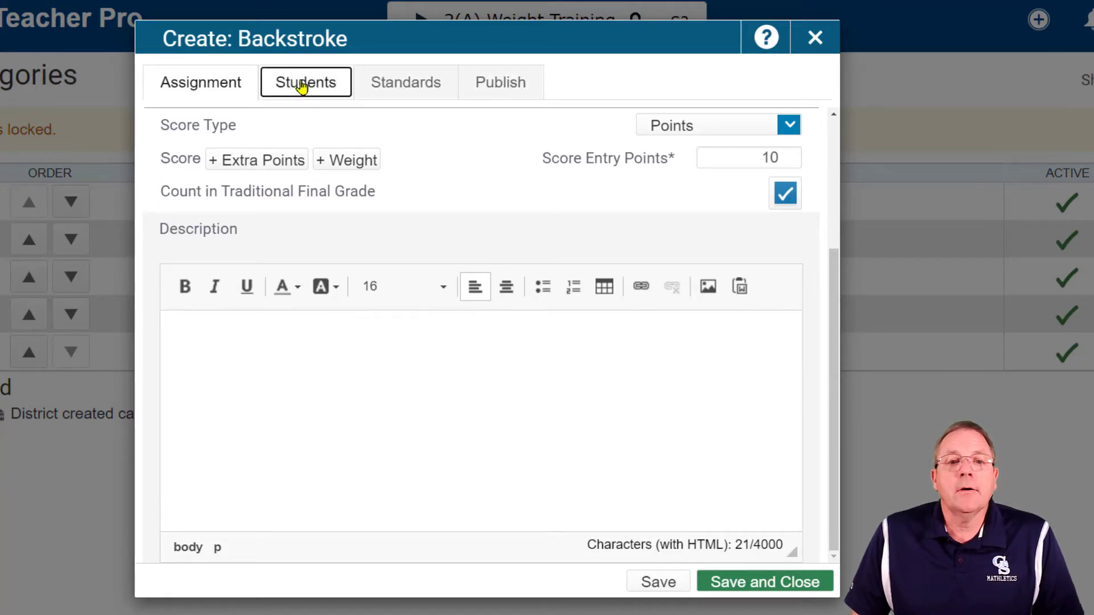
drag(302, 88, 260, 360)
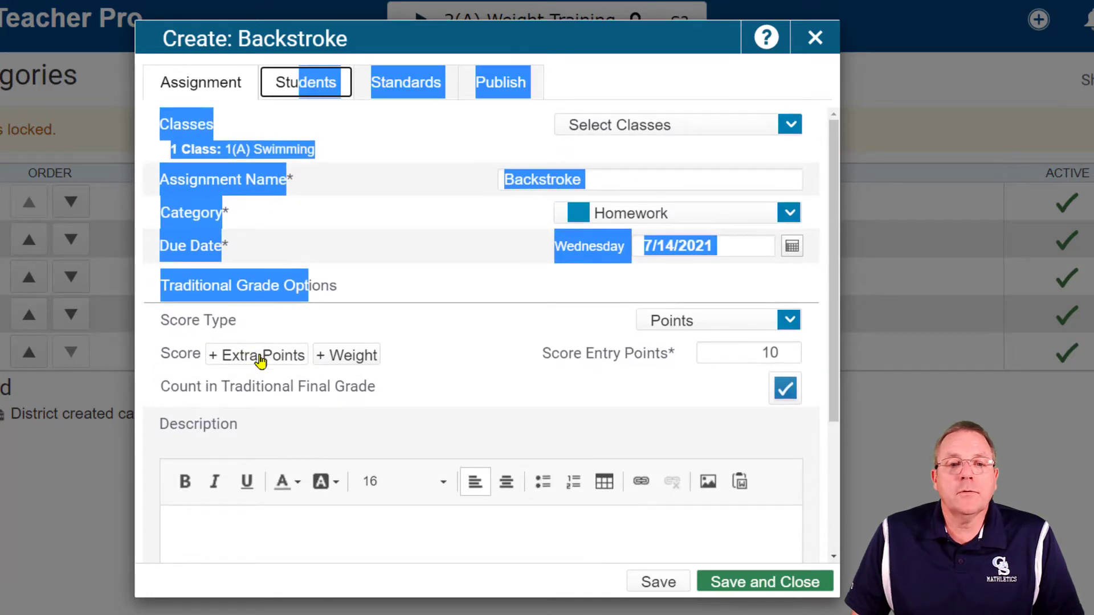
click(311, 319)
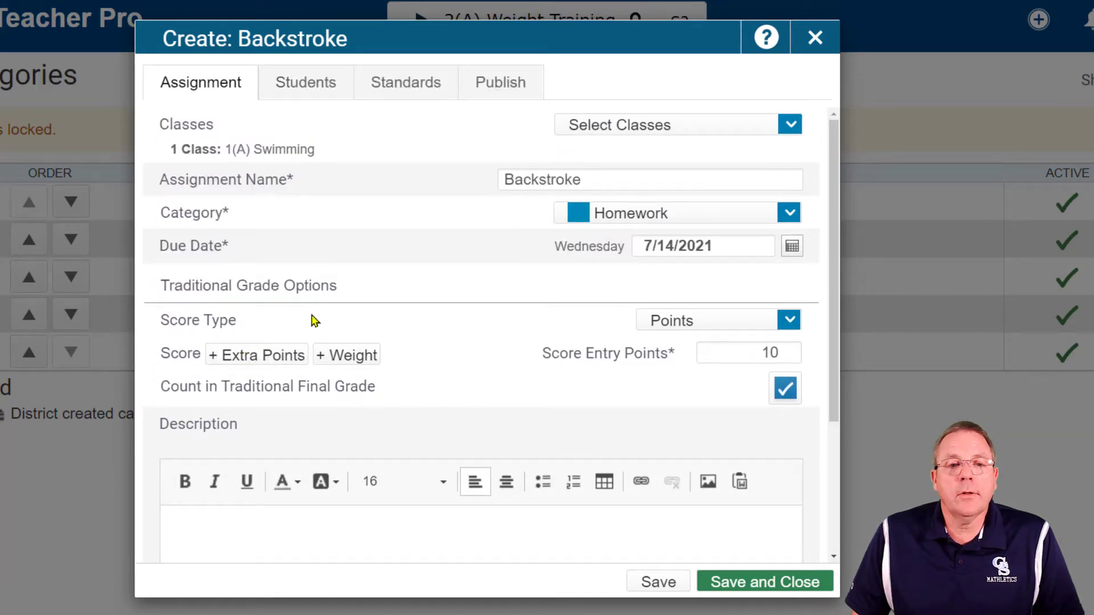
- Add the extra points and weight options to the assignment's score, and remove both again
click(256, 360)
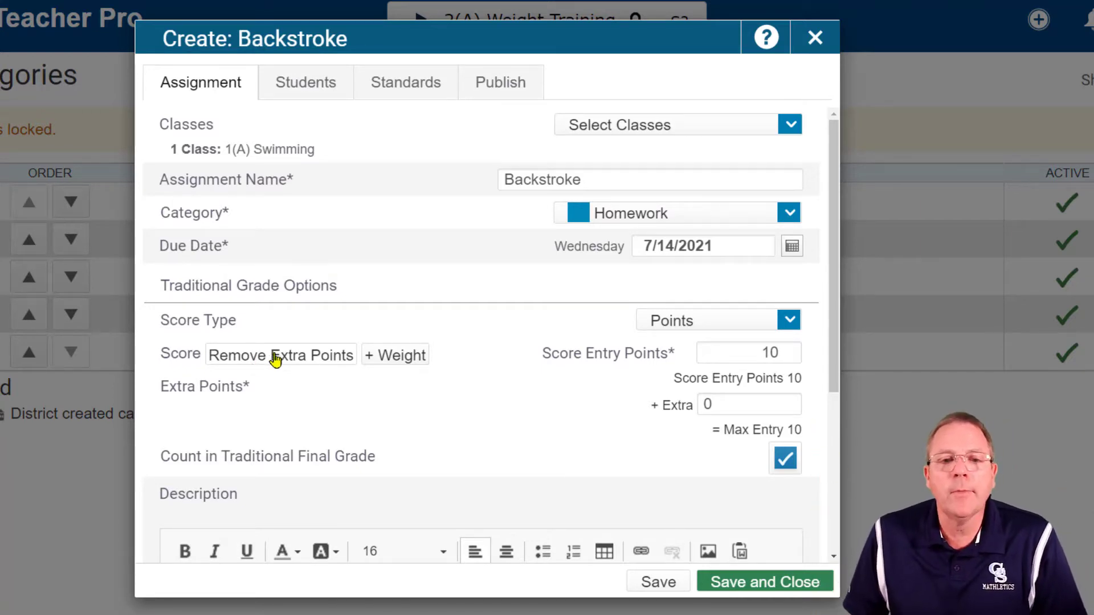
click(384, 366)
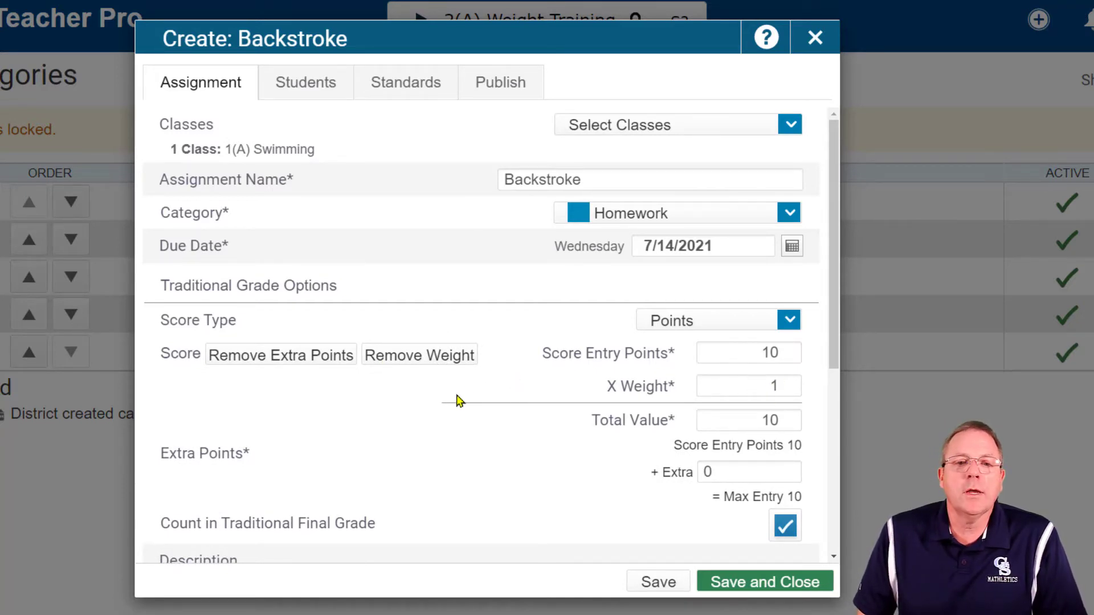
click(429, 357)
click(314, 357)
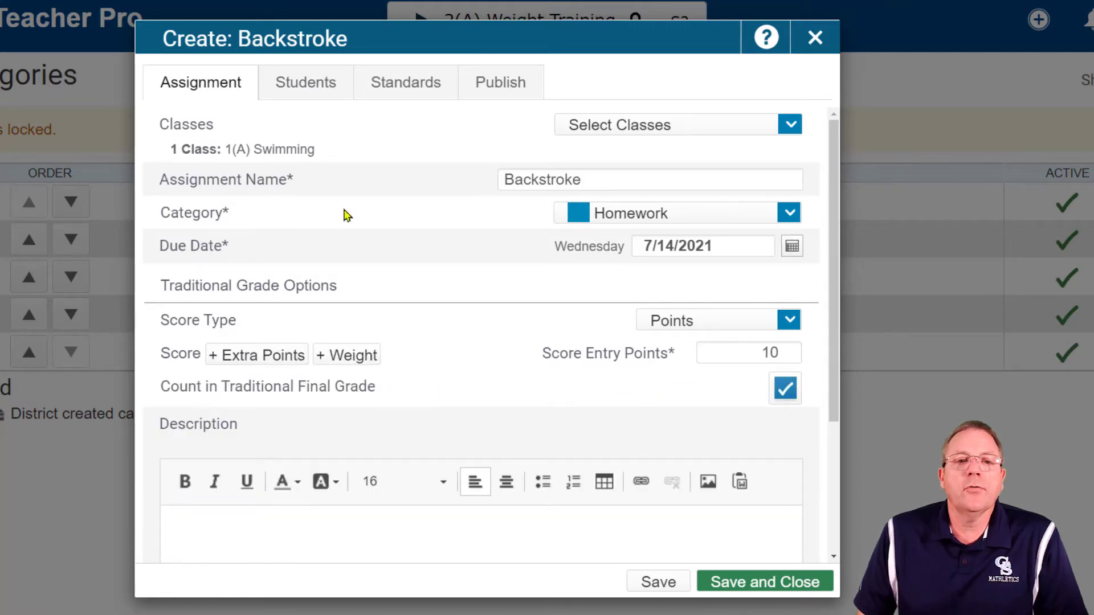
- Review the list of students in the Swimming class to whom the assignment applies
click(306, 84)
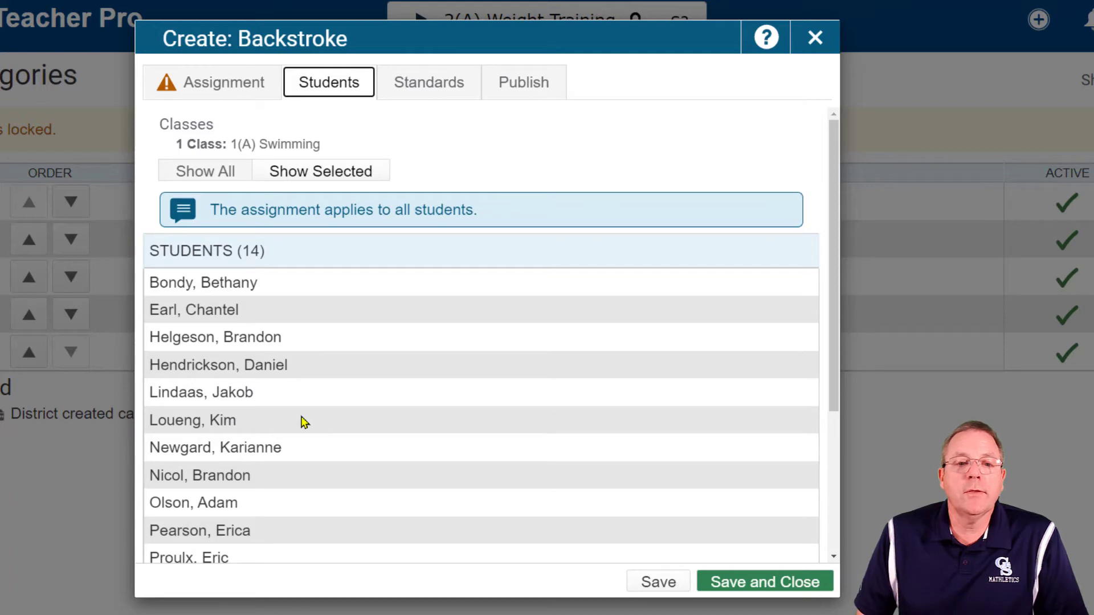
scroll(366, 288, down, 4)
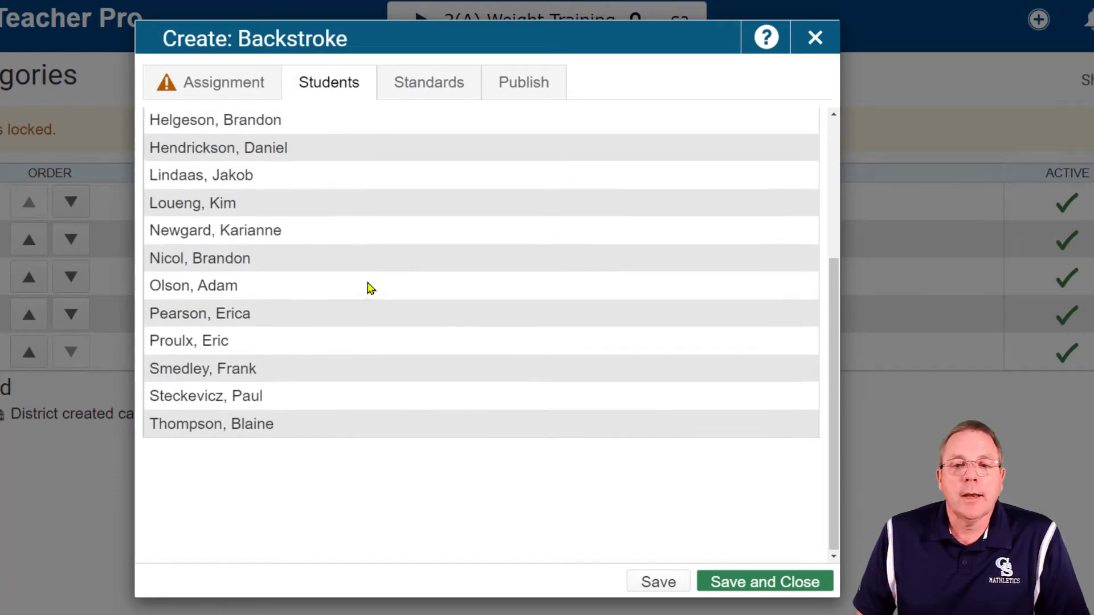
scroll(368, 288, up, 4)
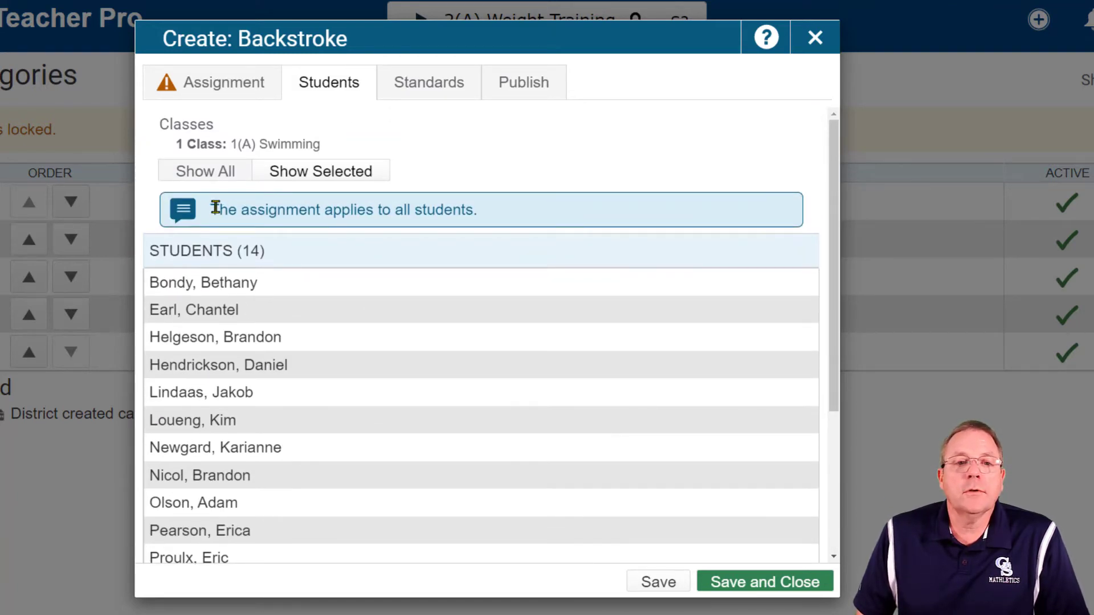
drag(215, 207, 499, 215)
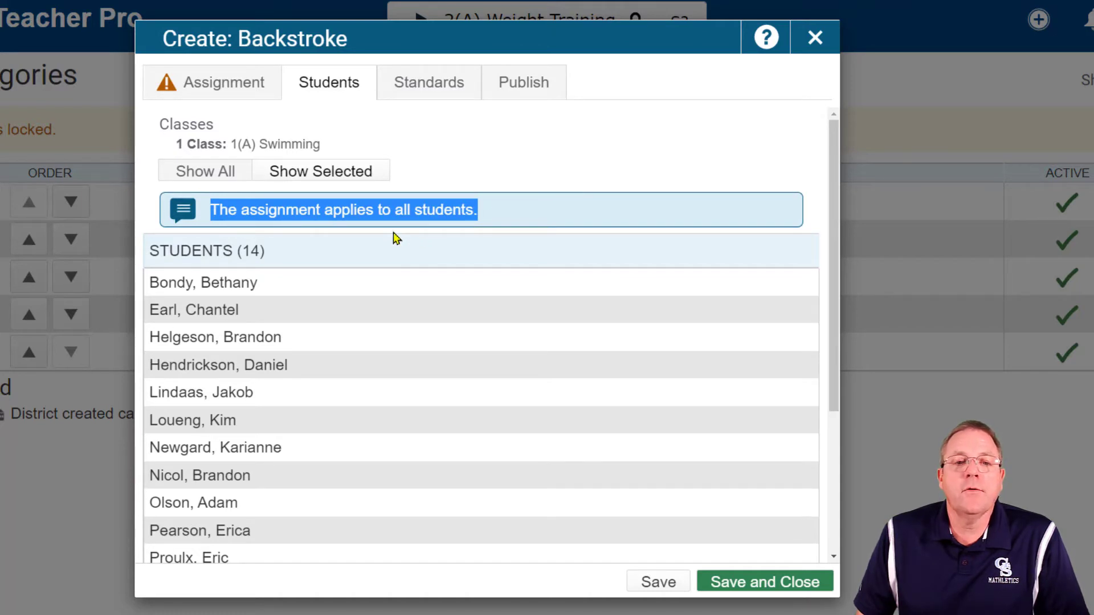
click(317, 178)
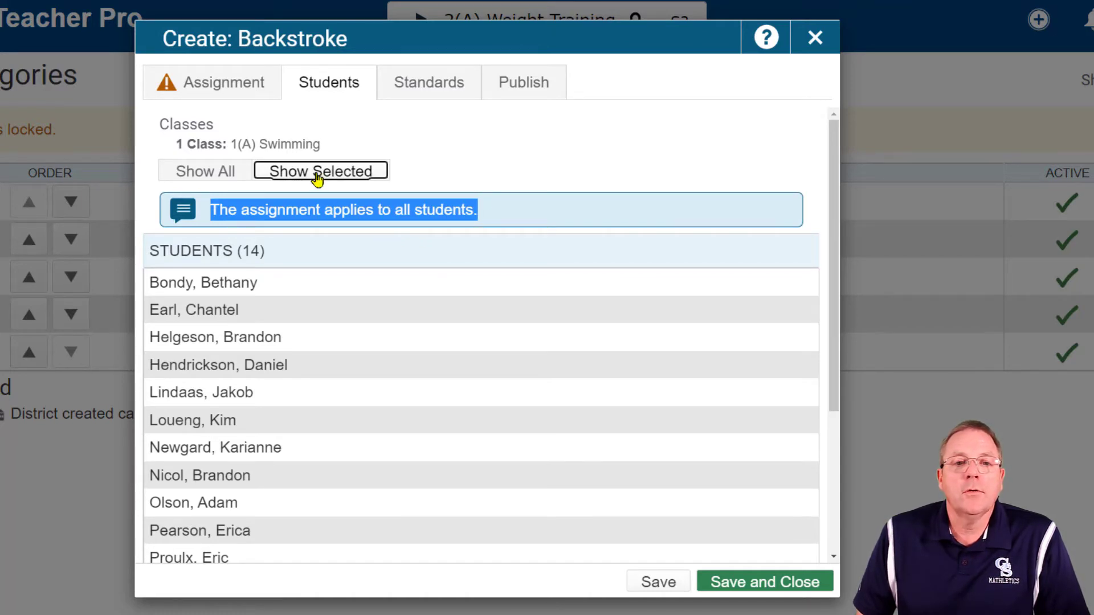
- Examine the standards that can be included in the assignment and counted in the grade
click(433, 83)
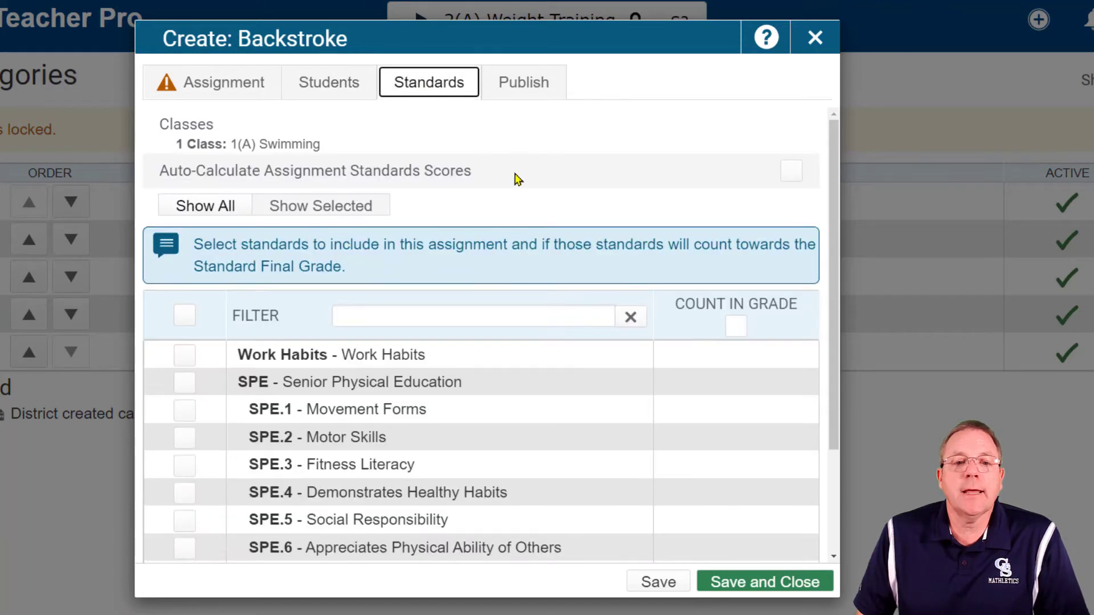
scroll(512, 293, down, 2)
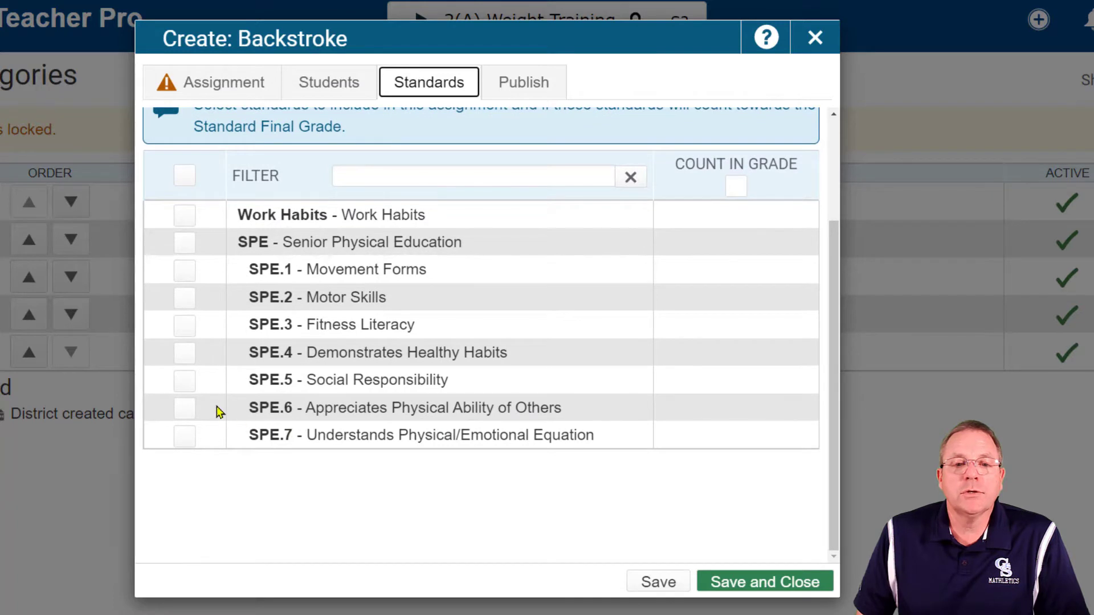
scroll(219, 405, up, 2)
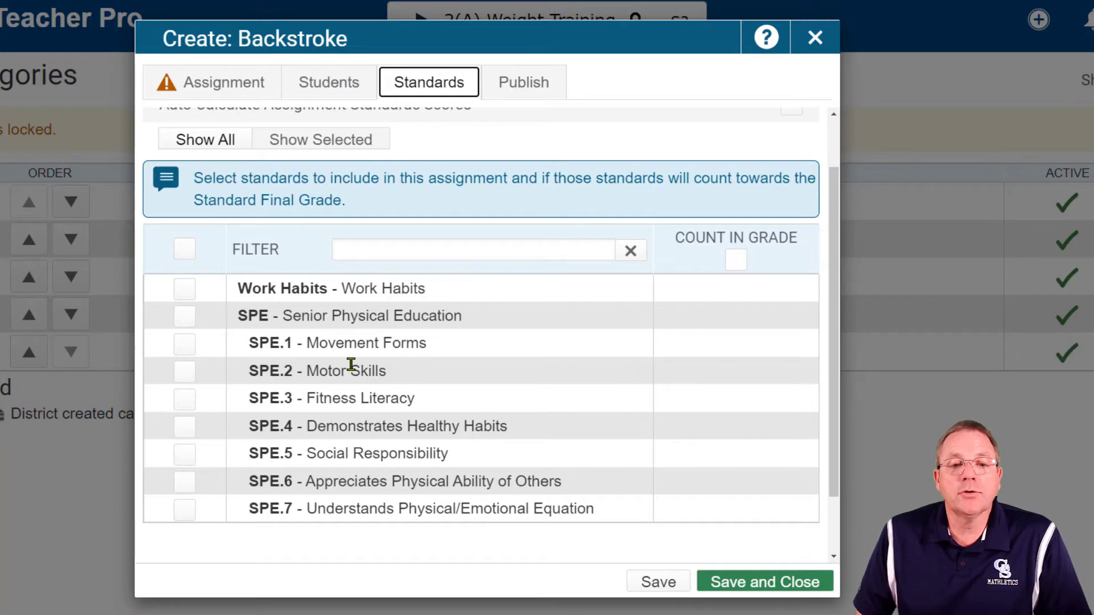
scroll(349, 361, down, 2)
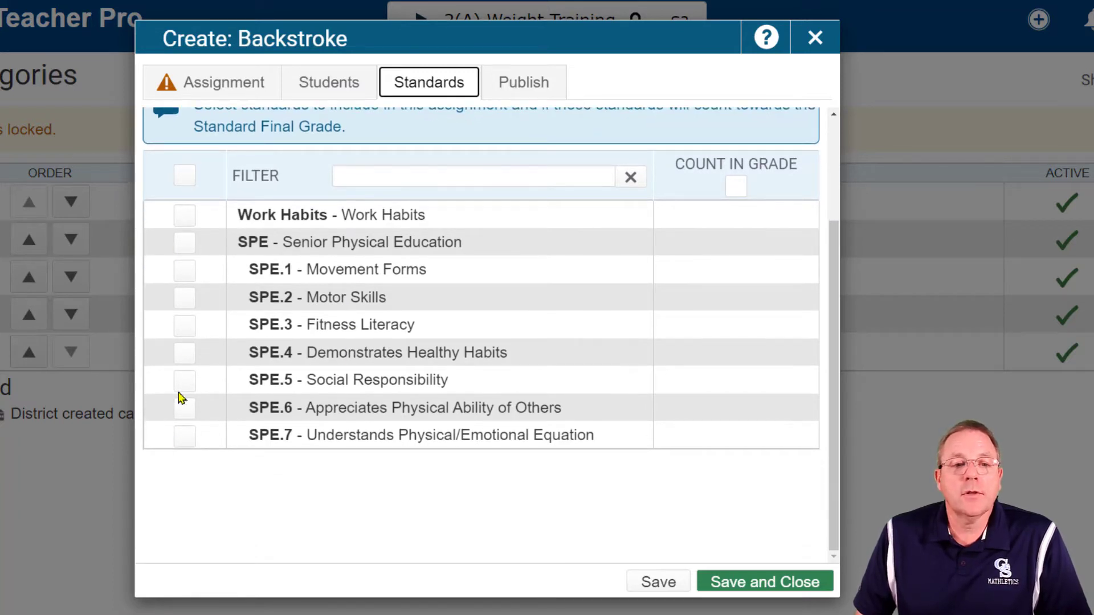
scroll(444, 350, up, 3)
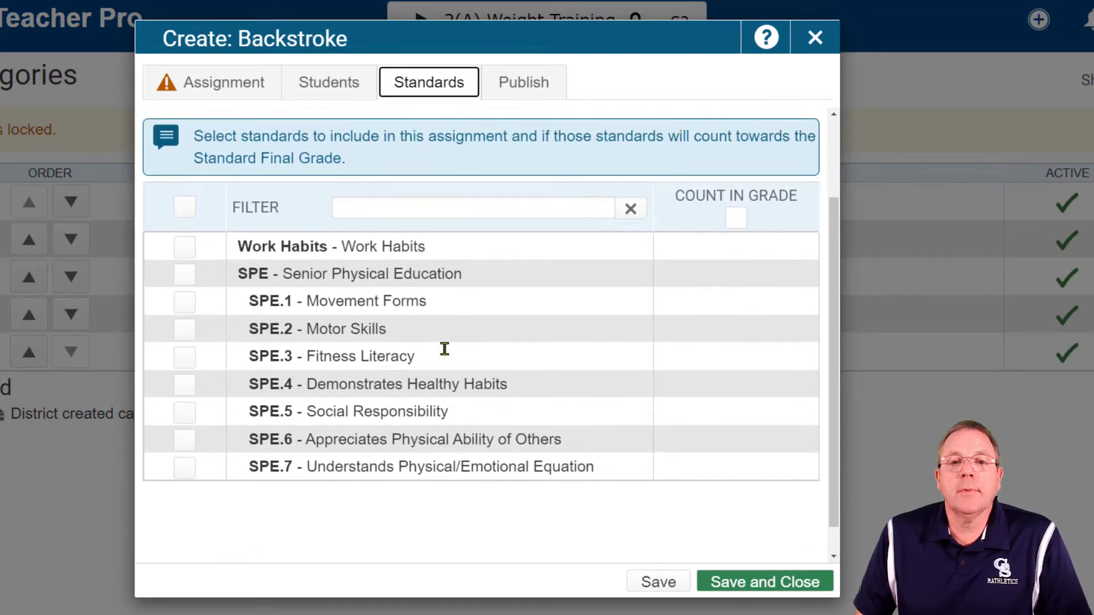
- Review the assignment's publish timing choices and score publishing setting, and discard the unsaved Backstroke assignment
click(516, 83)
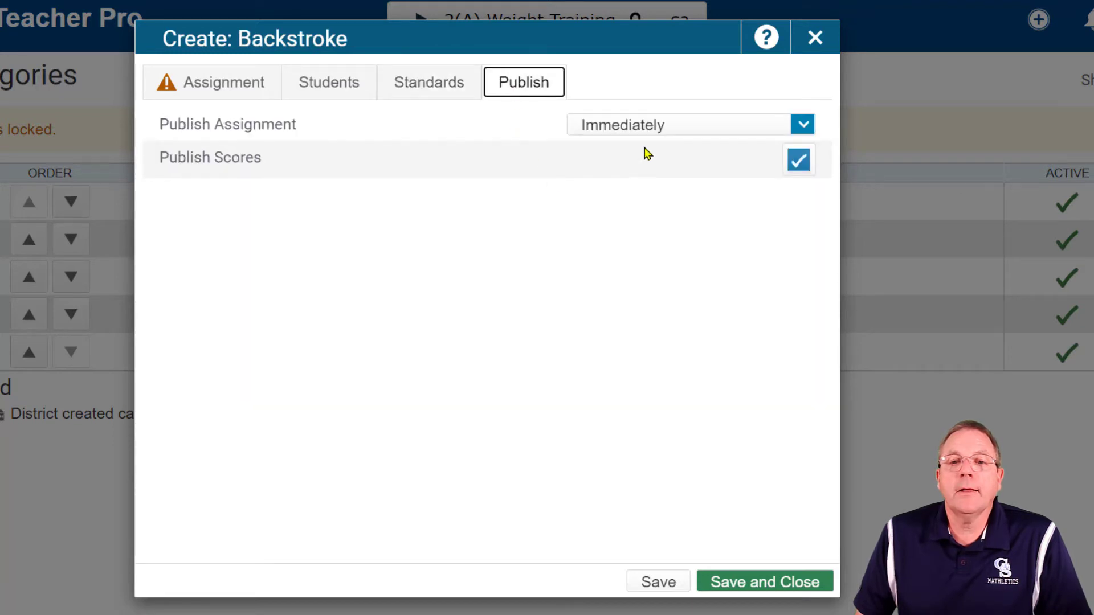
click(754, 123)
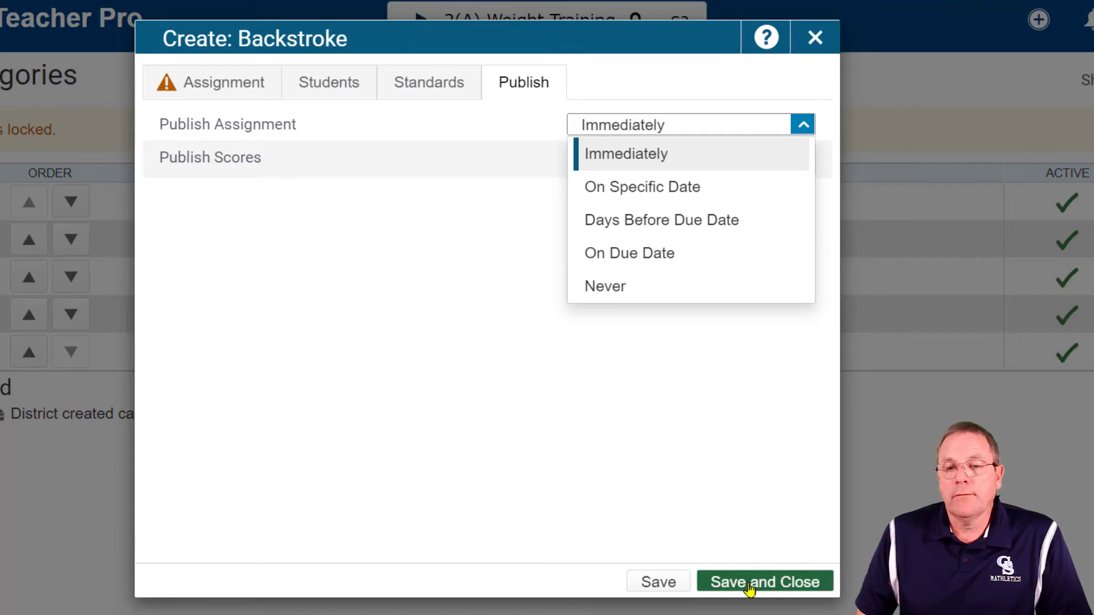
click(816, 39)
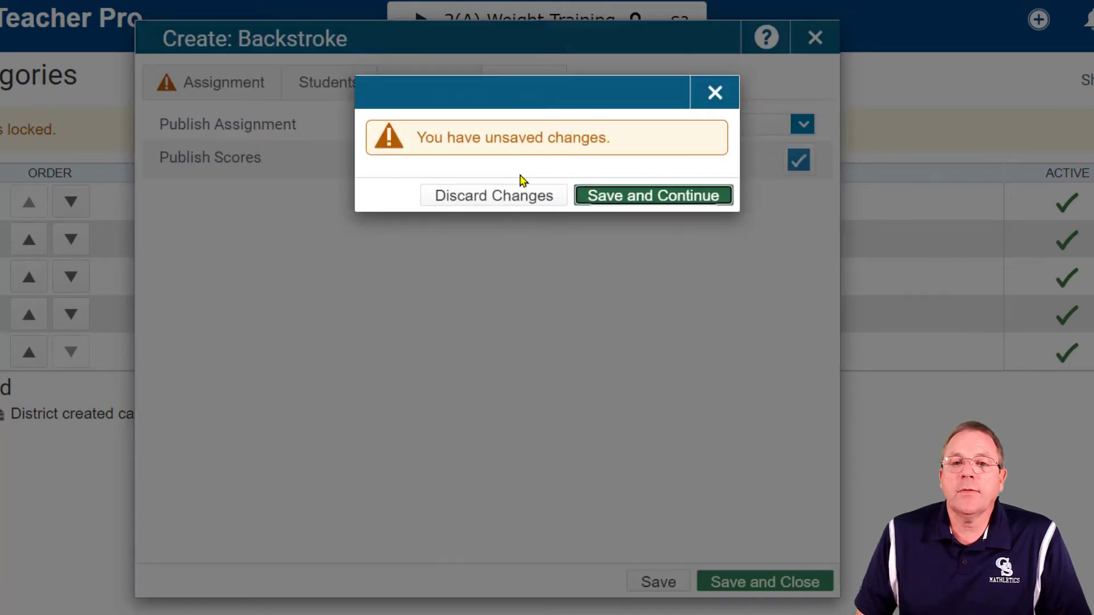
click(515, 197)
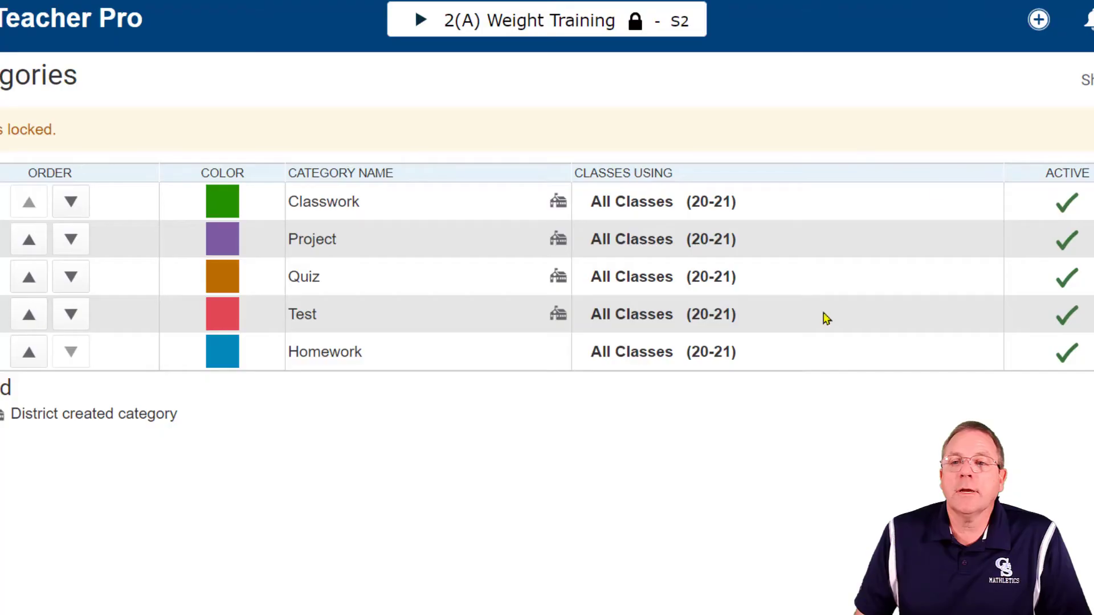
- Start a new category named Nightlife with the color Gray, and place the cursor in its description area
click(1037, 23)
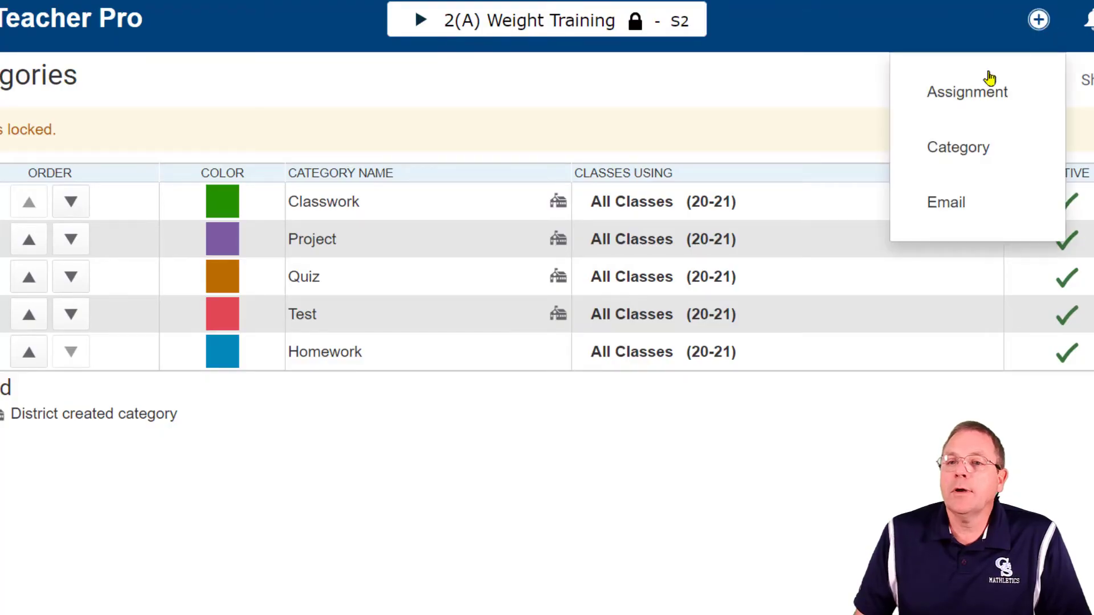
click(971, 162)
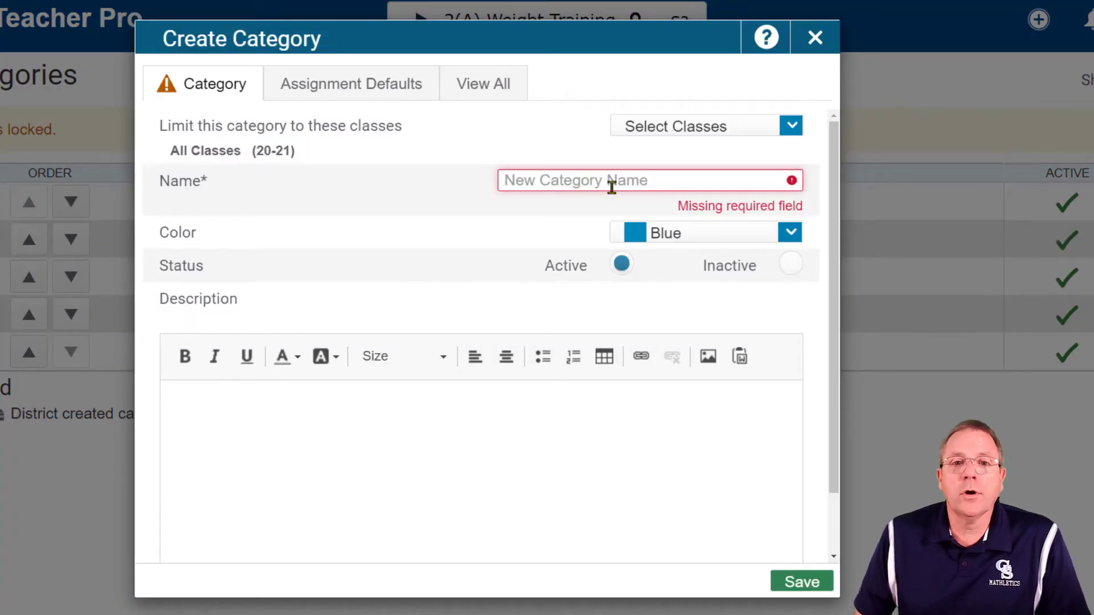
click(622, 180)
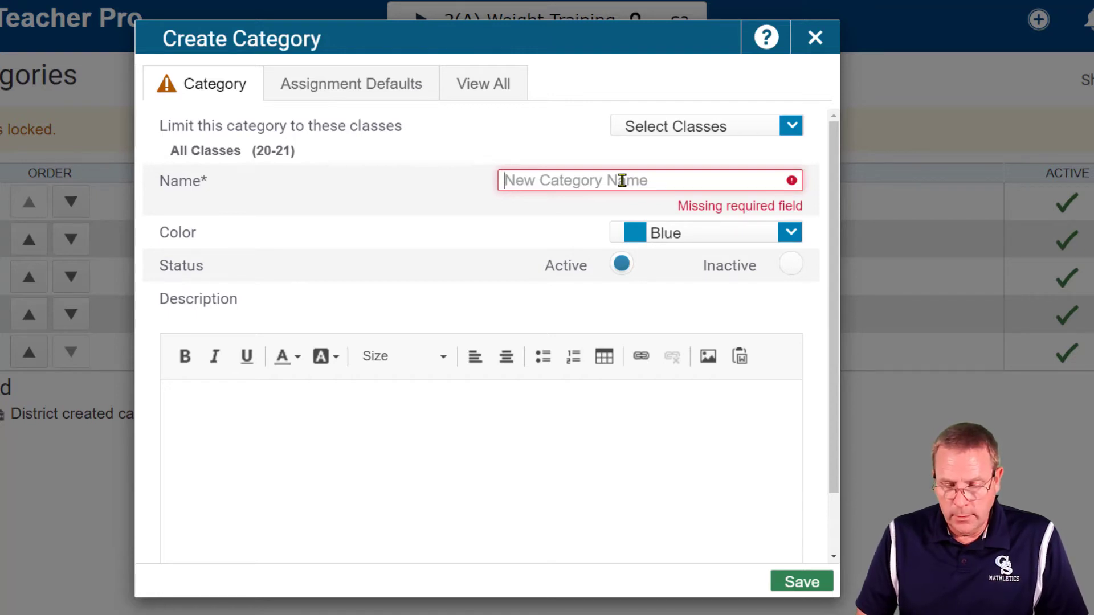
text(Nightlife)
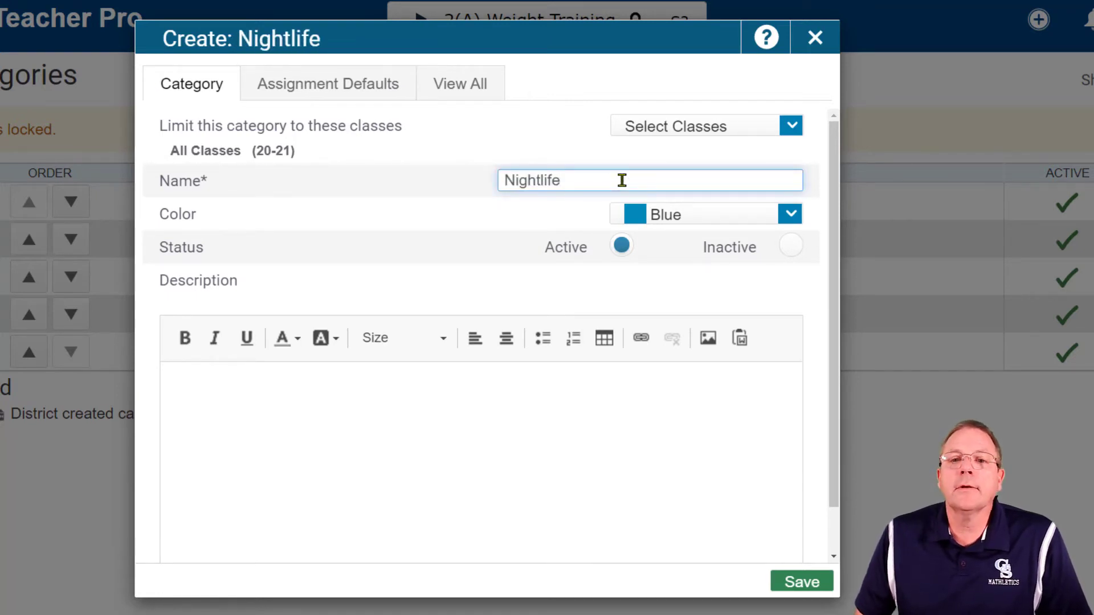
click(791, 214)
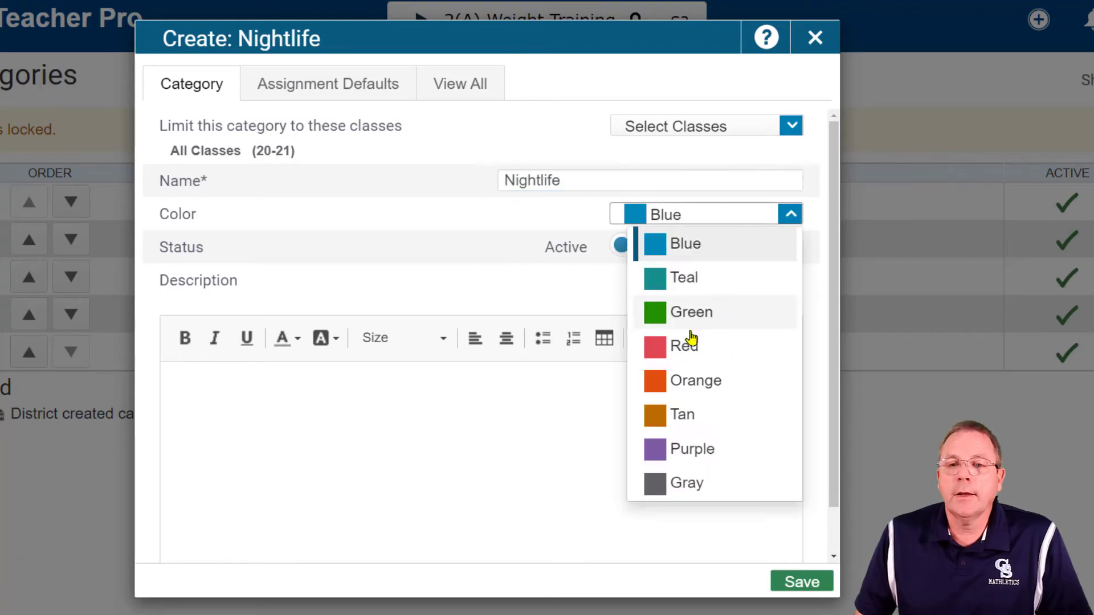
click(672, 483)
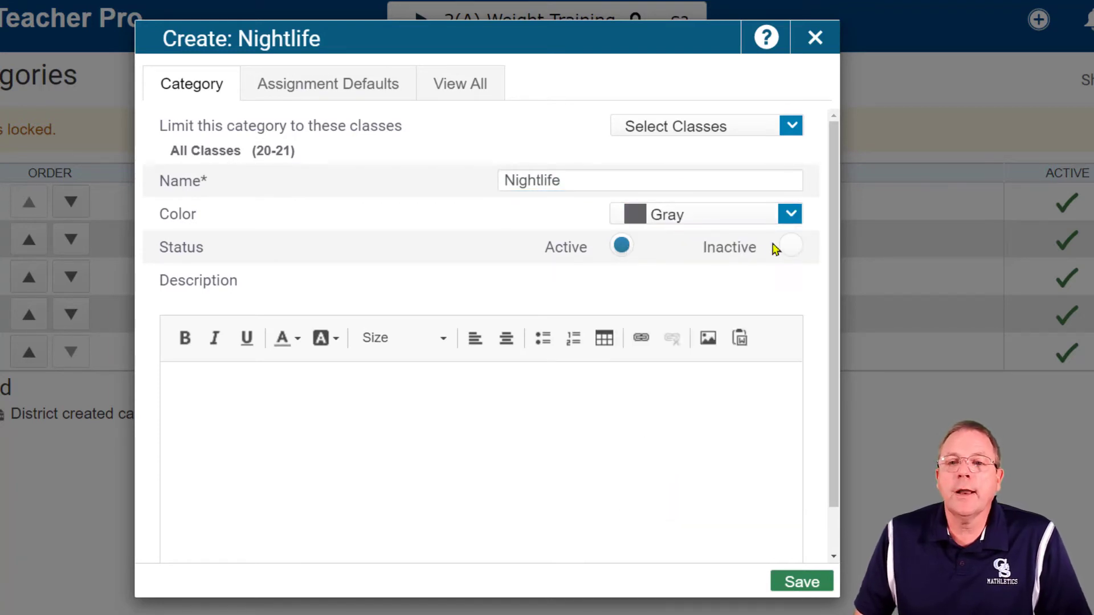
click(568, 453)
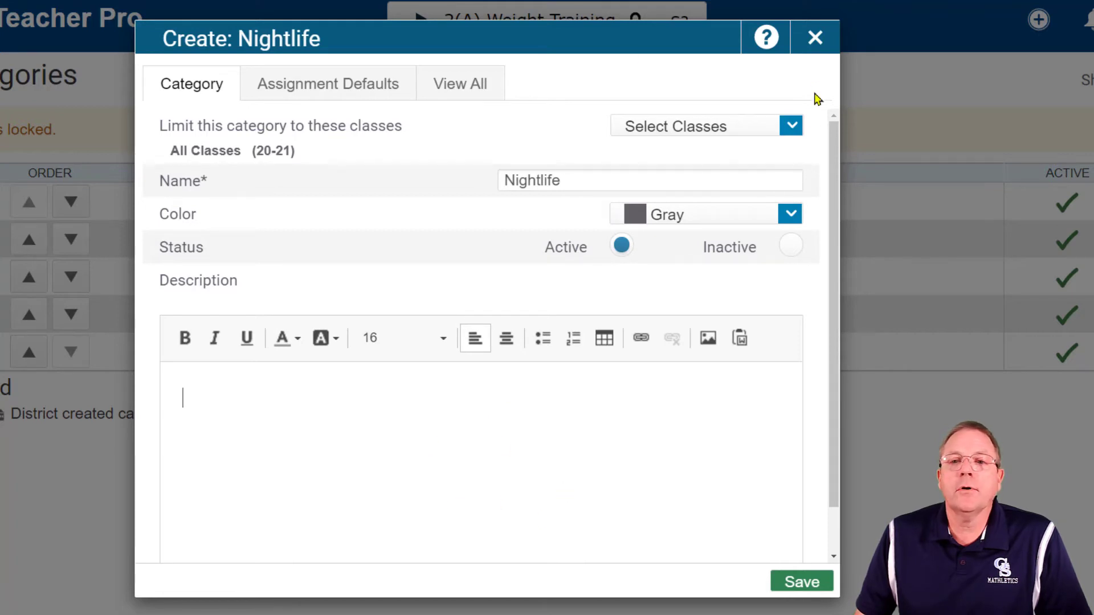
- Review the classes to which the Nightlife category can be limited, without selecting any
click(793, 128)
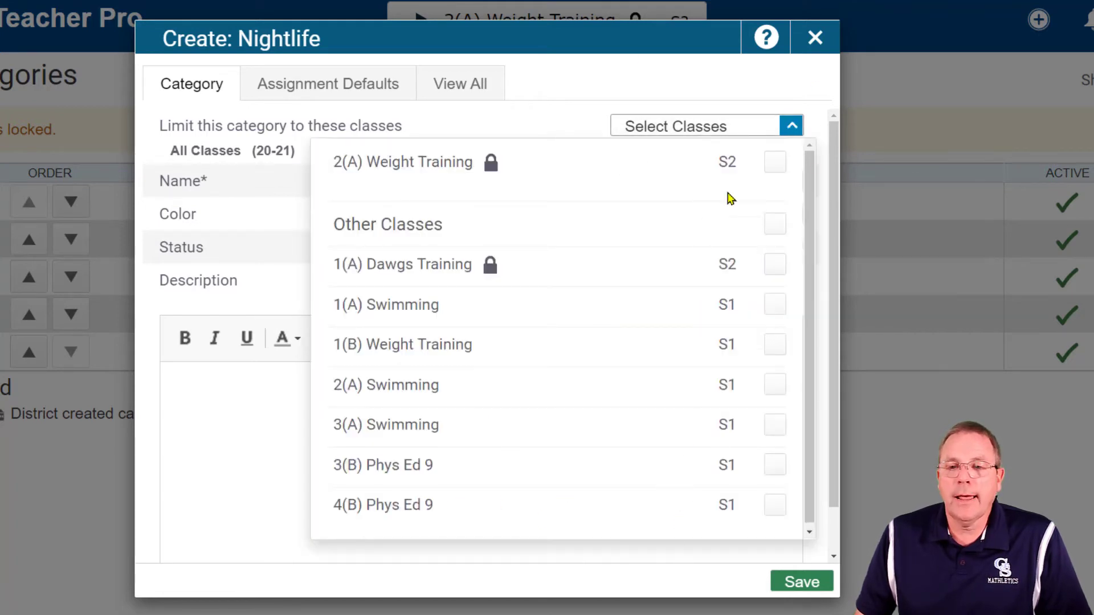
scroll(712, 482, down, 1)
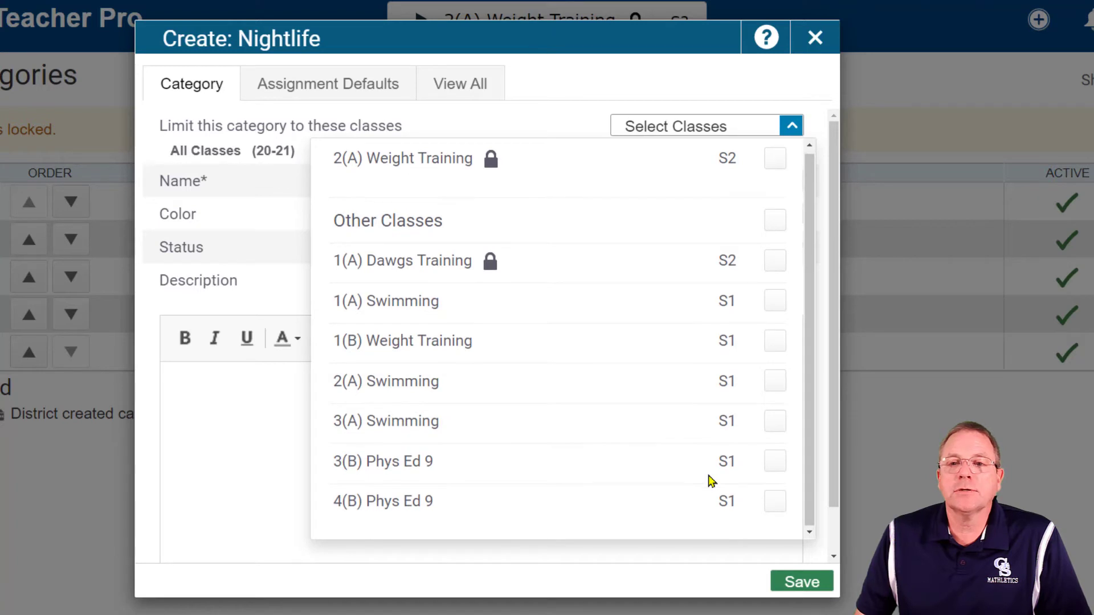
scroll(710, 481, up, 1)
click(613, 105)
- Add a weight to the category's assignment defaults, and review the available score types and publish timing choices
click(338, 85)
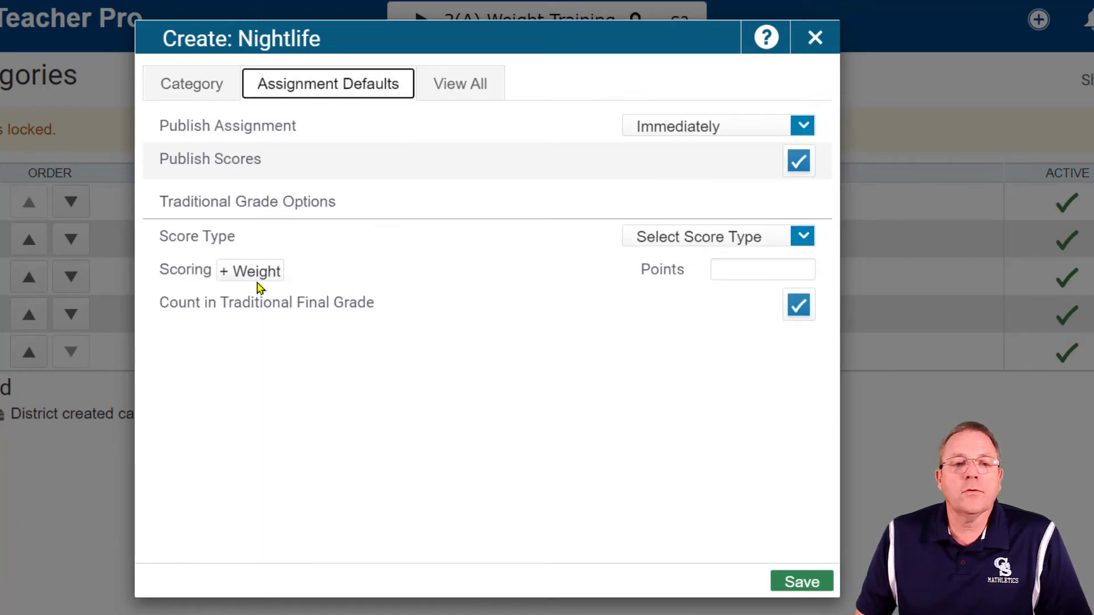
click(249, 272)
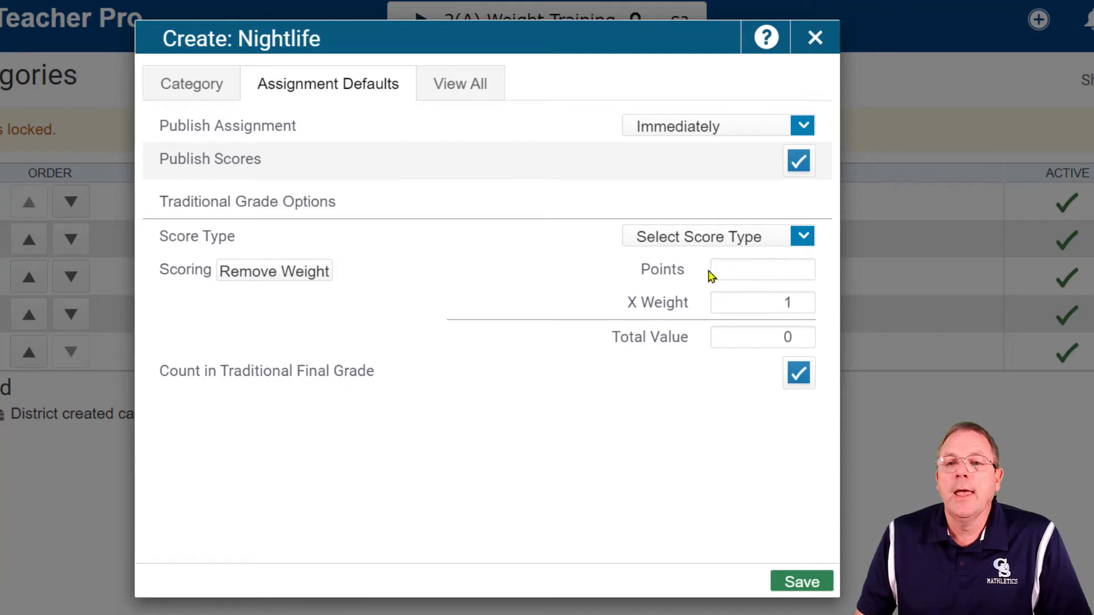
click(803, 237)
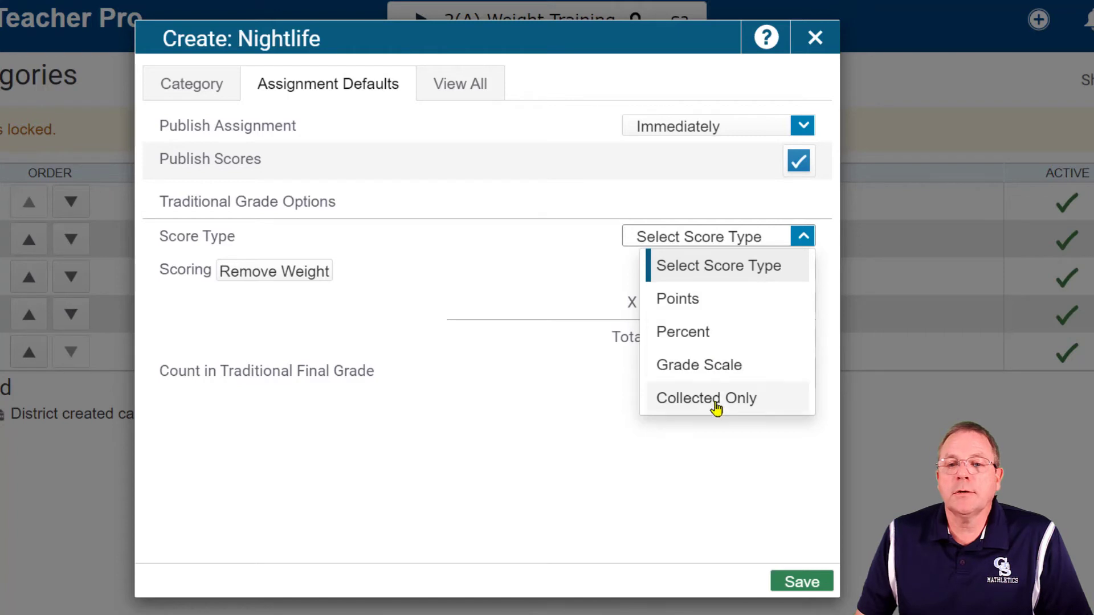
click(587, 126)
click(662, 126)
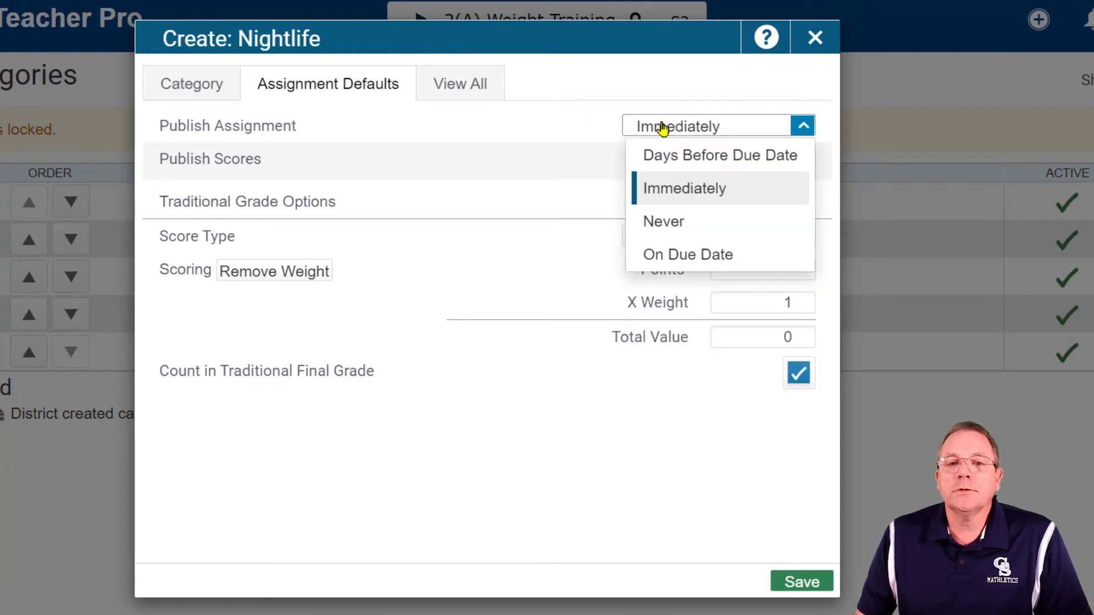
click(663, 126)
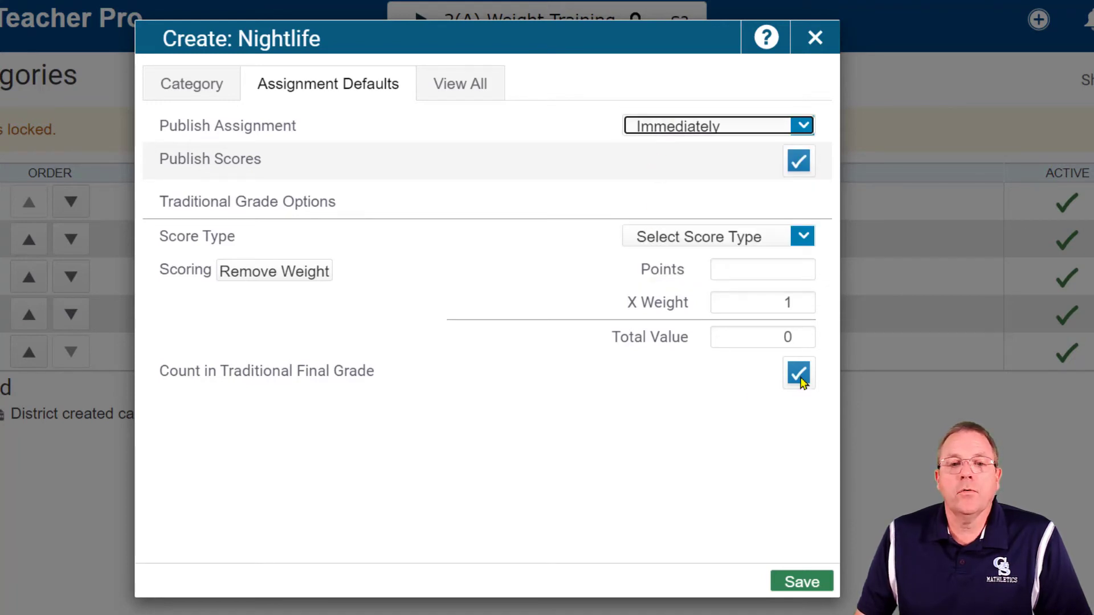
- Review the list of all existing categories, and discard the unsaved Nightlife category
click(452, 90)
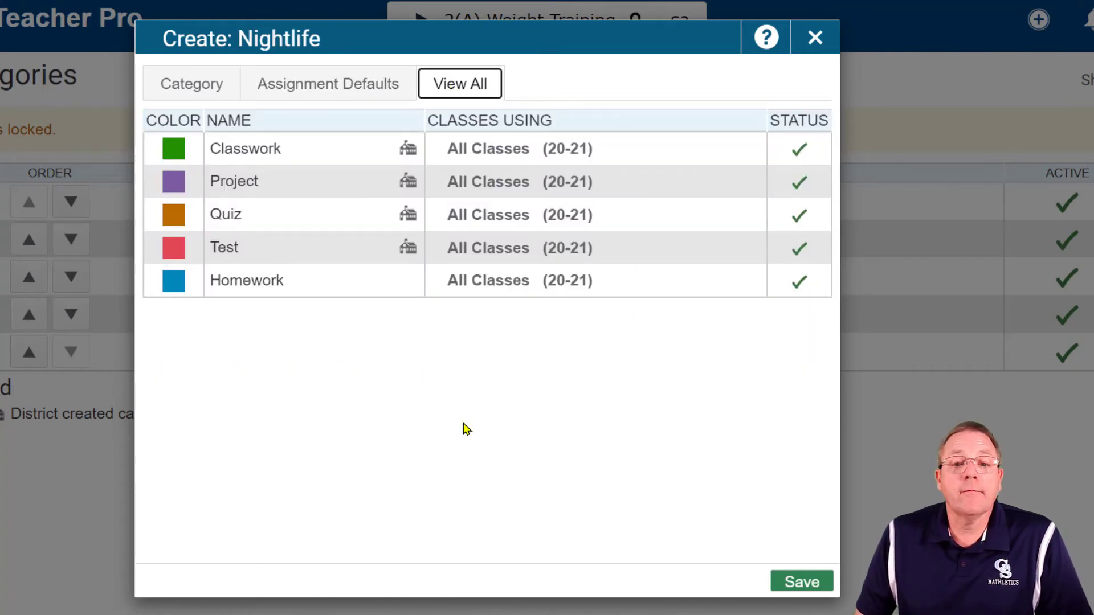
click(191, 94)
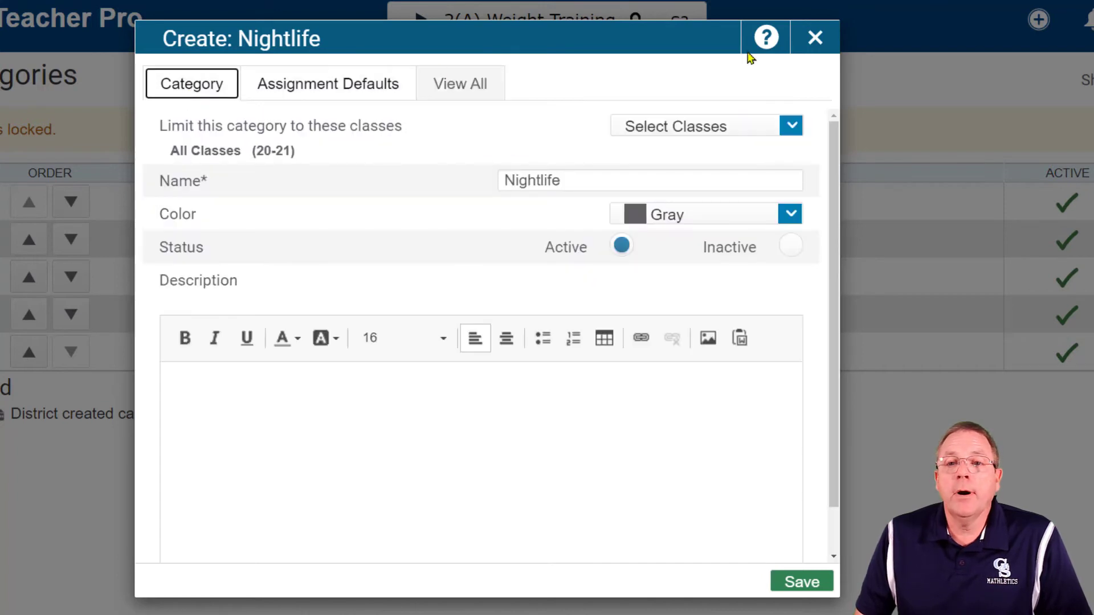
click(815, 37)
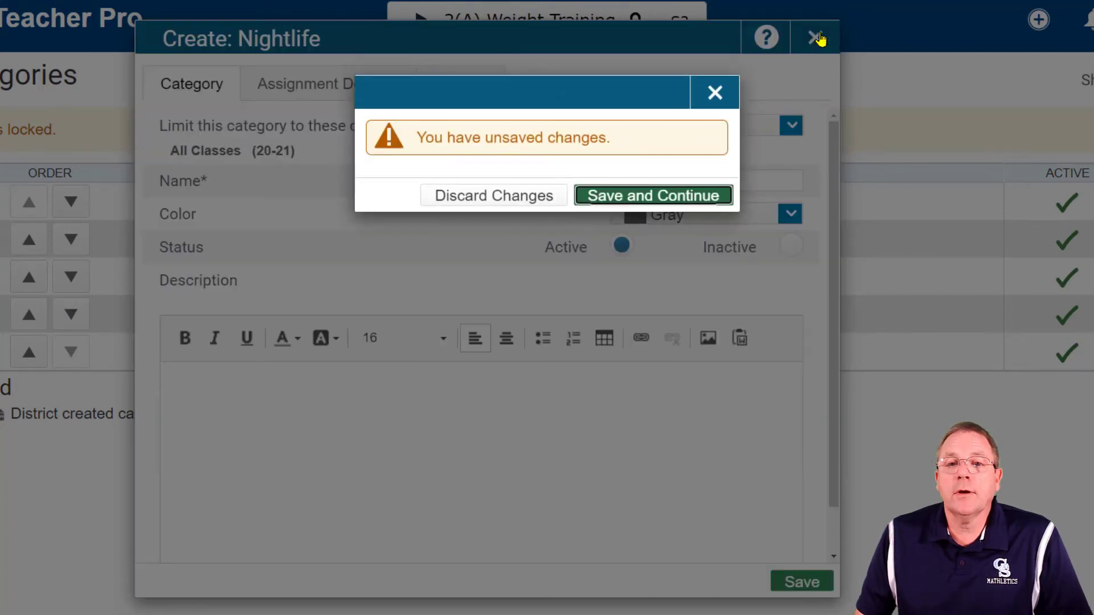
click(505, 200)
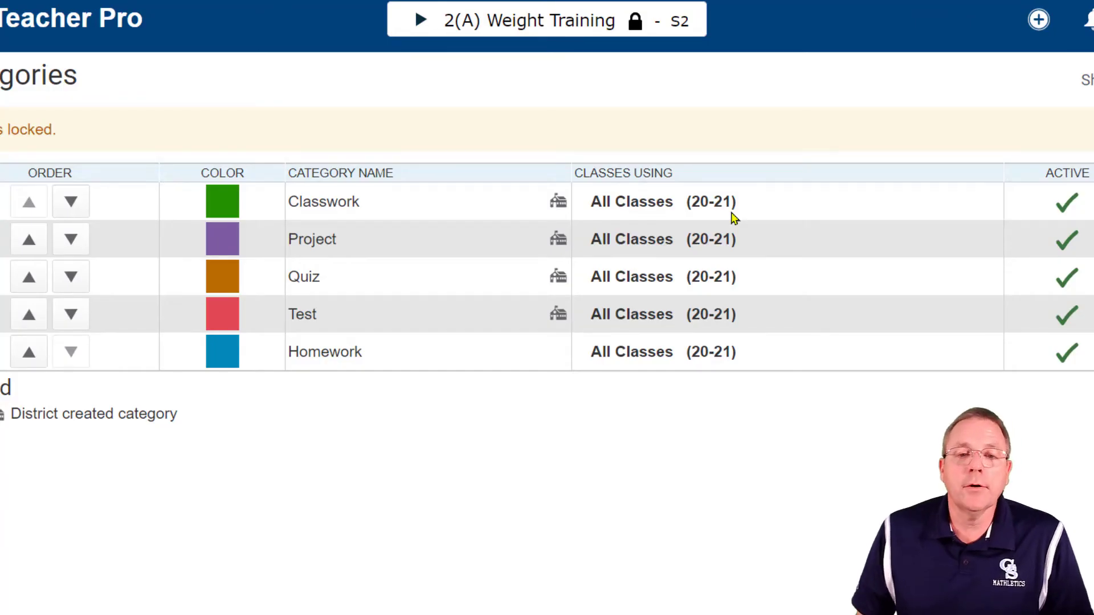
- Start a new email and add the 1(A) Dawgs Training and 1(A) Swimming classes to its recipient classes
click(1040, 23)
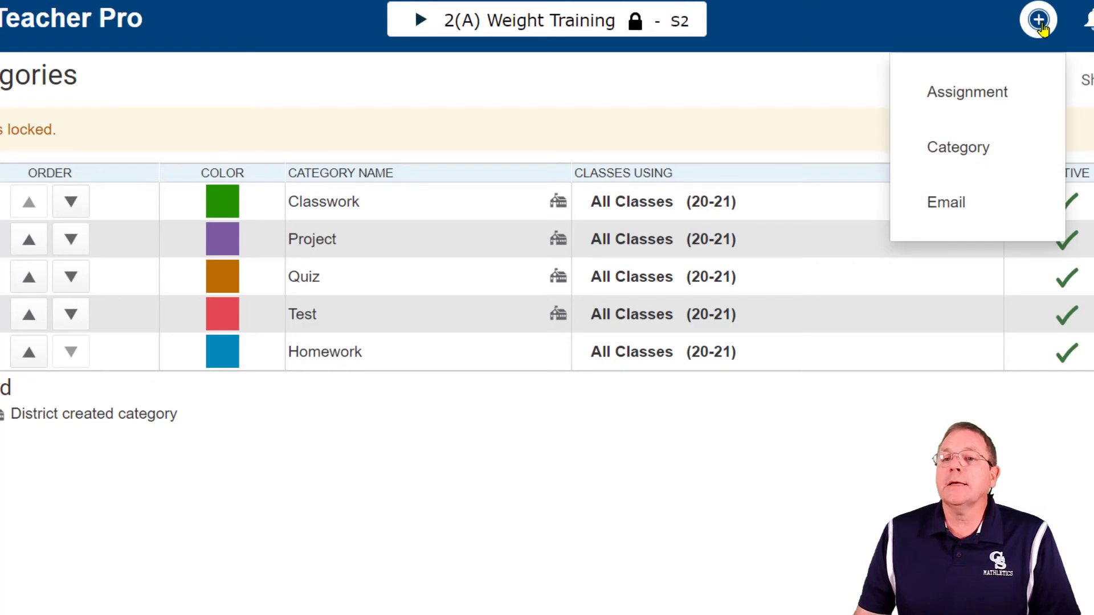
click(947, 203)
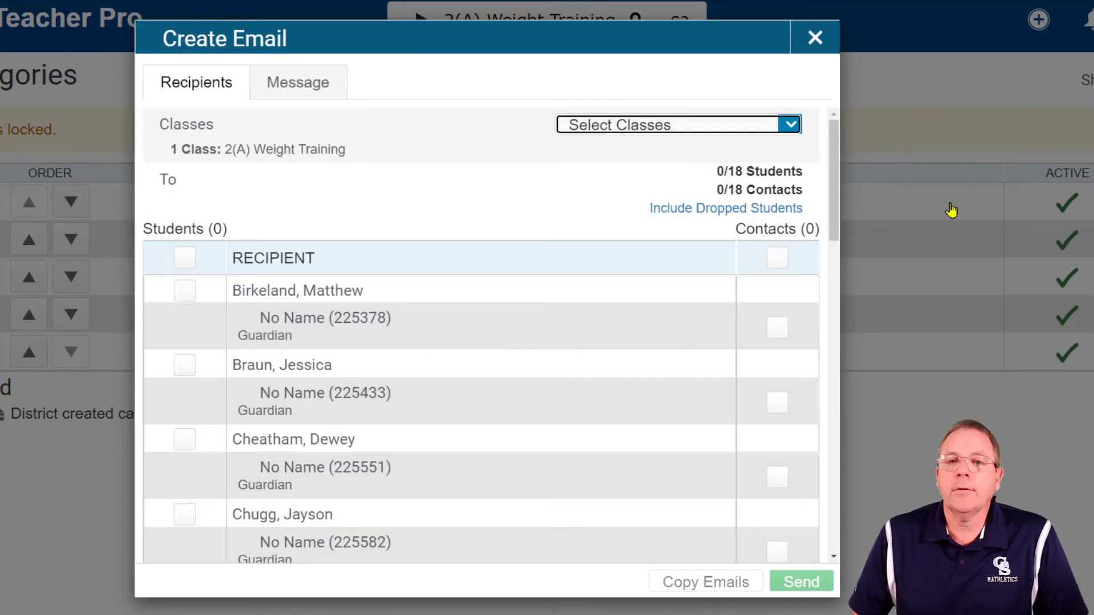
click(788, 124)
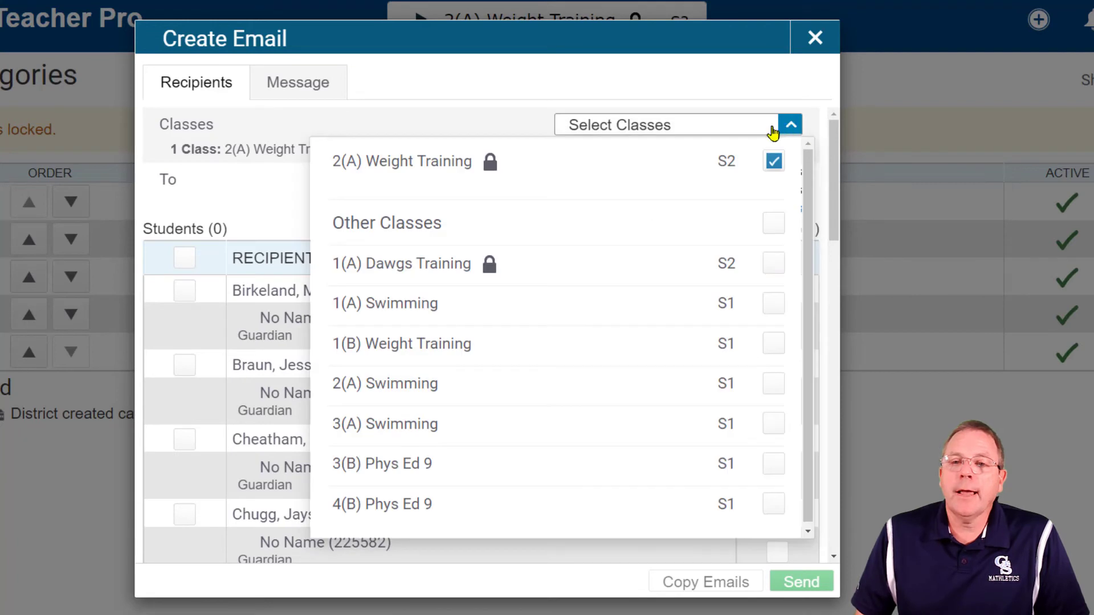
click(776, 266)
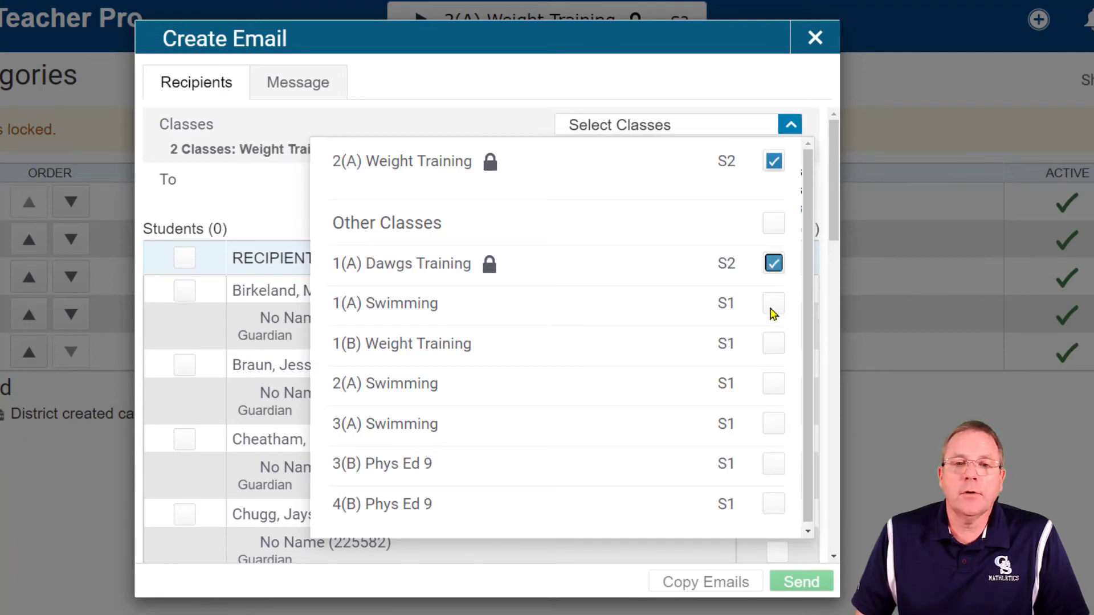
click(770, 305)
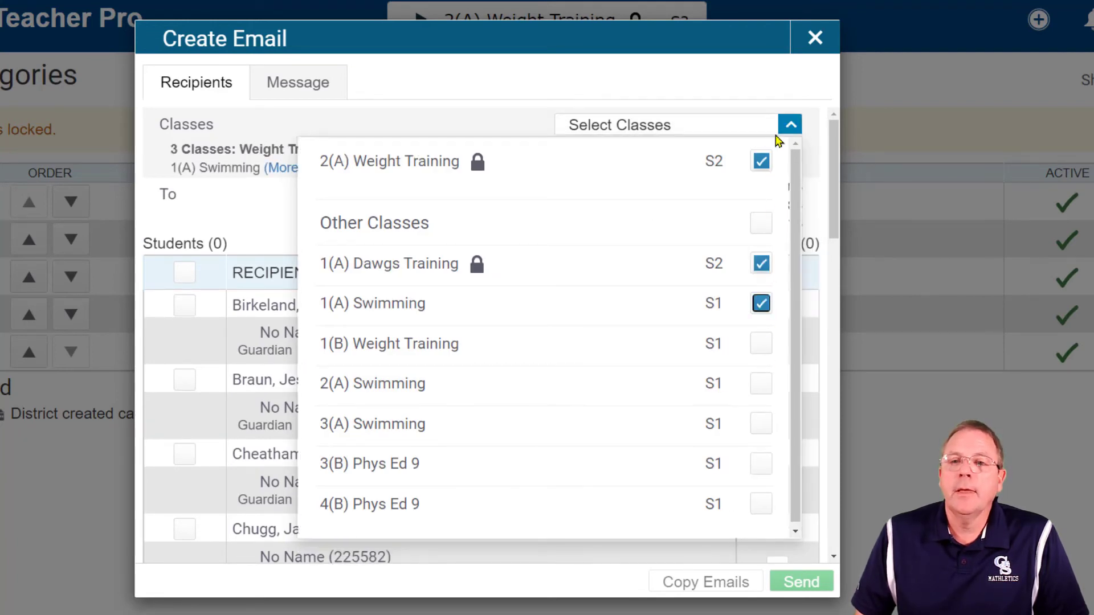
click(791, 127)
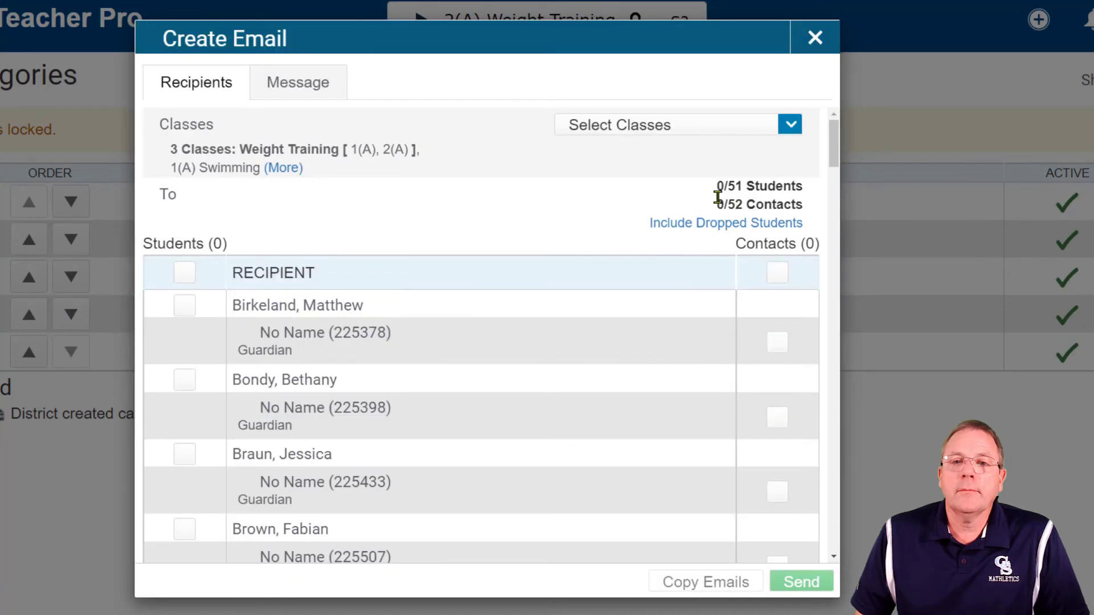
- Try out selecting three individual students as email recipients, and select all students of the chosen classes instead
click(185, 274)
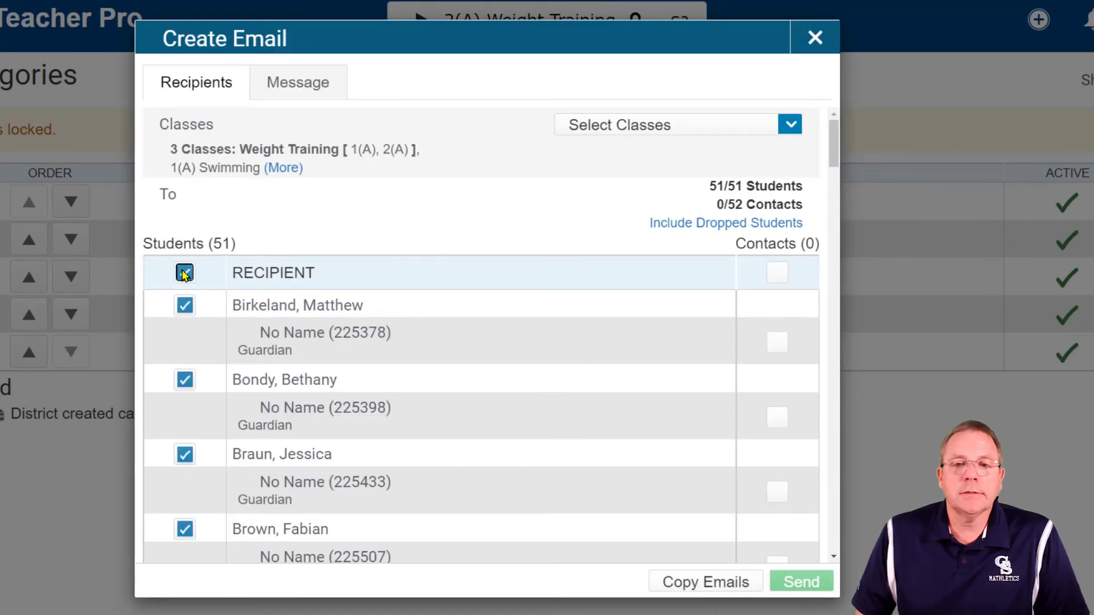
click(184, 274)
click(184, 380)
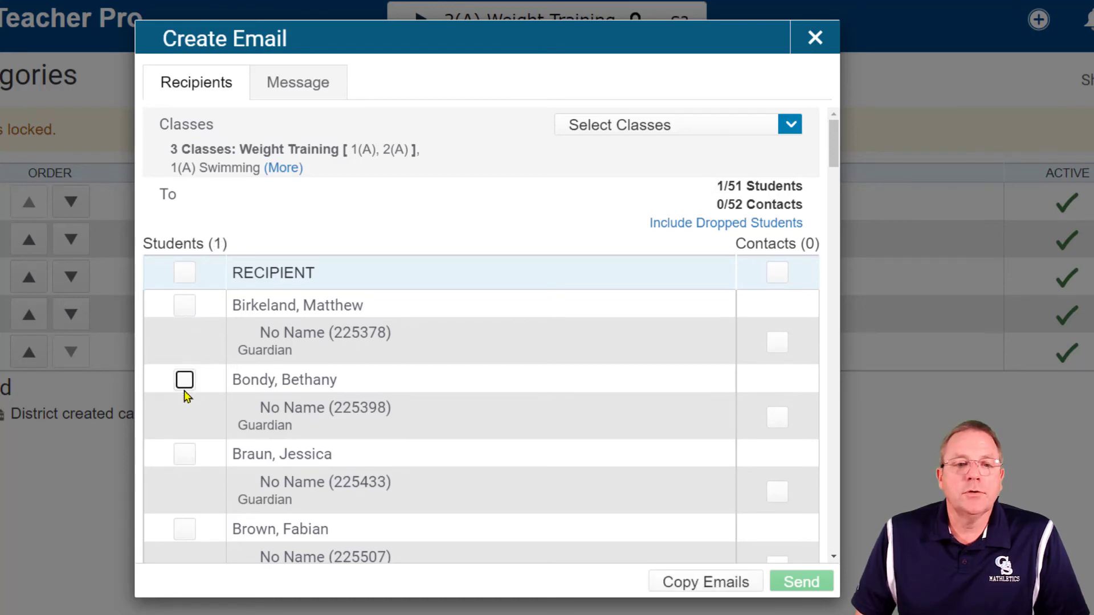
click(184, 455)
click(184, 530)
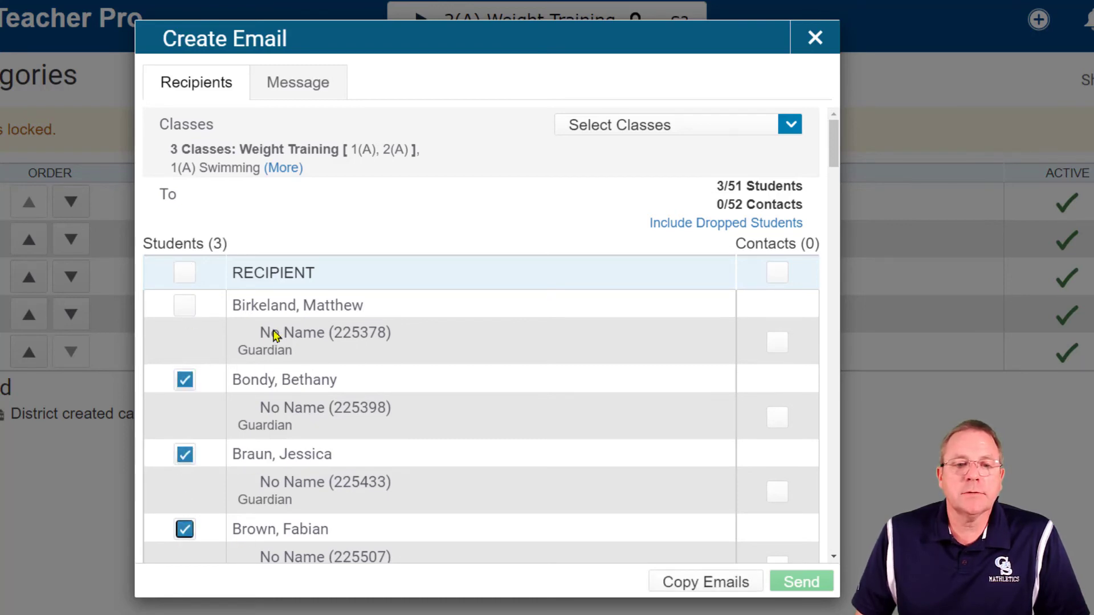
scroll(275, 336, down, 4)
scroll(275, 336, up, 4)
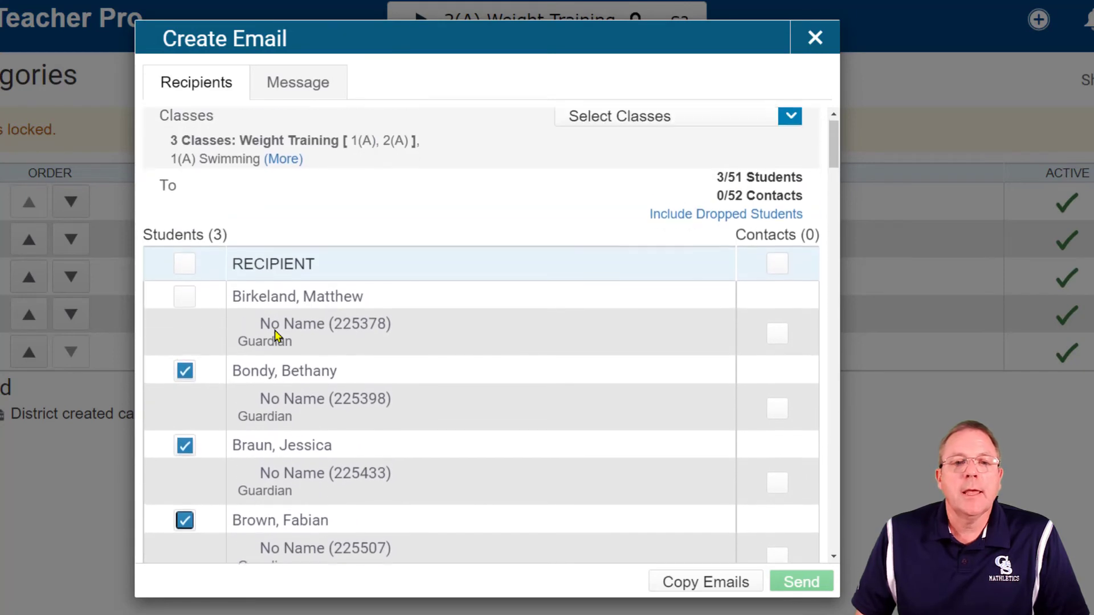
click(184, 273)
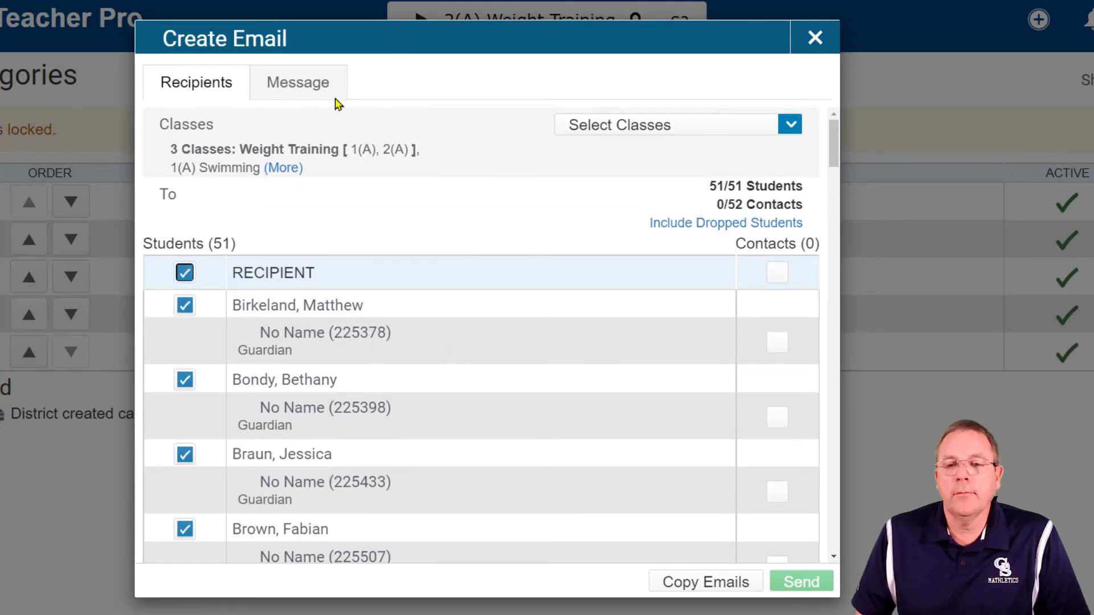
- Open the email's message section, review the subject field, and enable sending a copy to yourself with CC Me
click(295, 90)
click(513, 198)
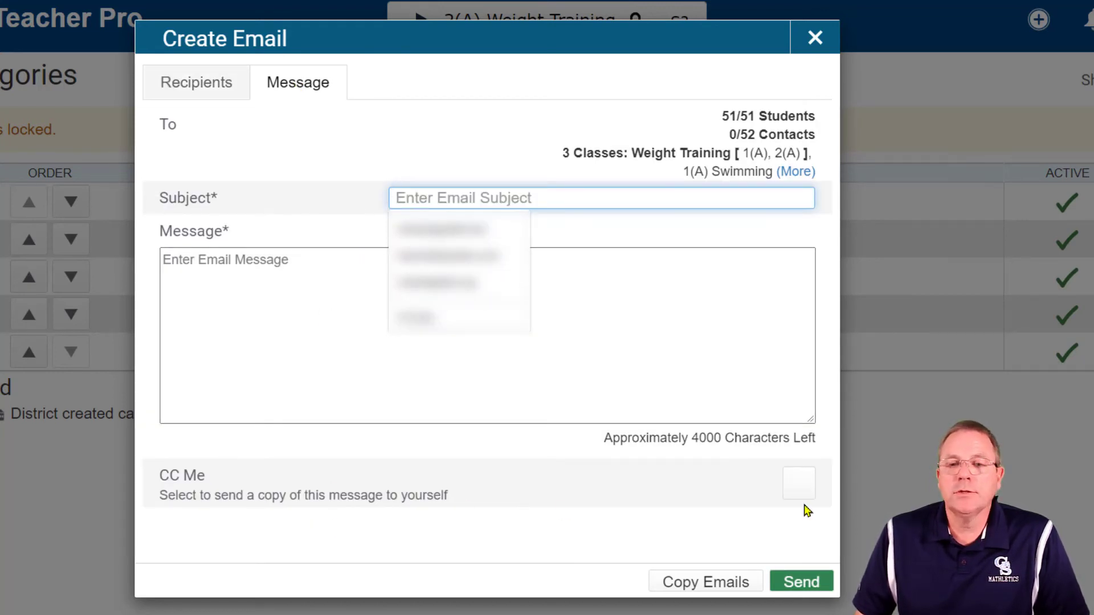
click(799, 484)
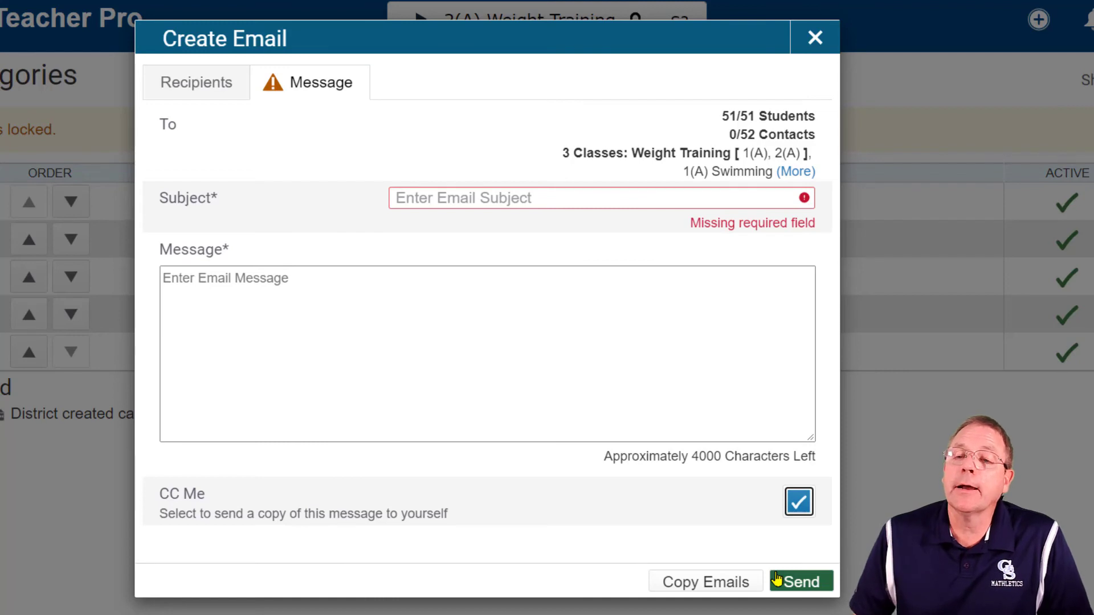
- Close the unsent email and discard its recipients and message settings
click(813, 39)
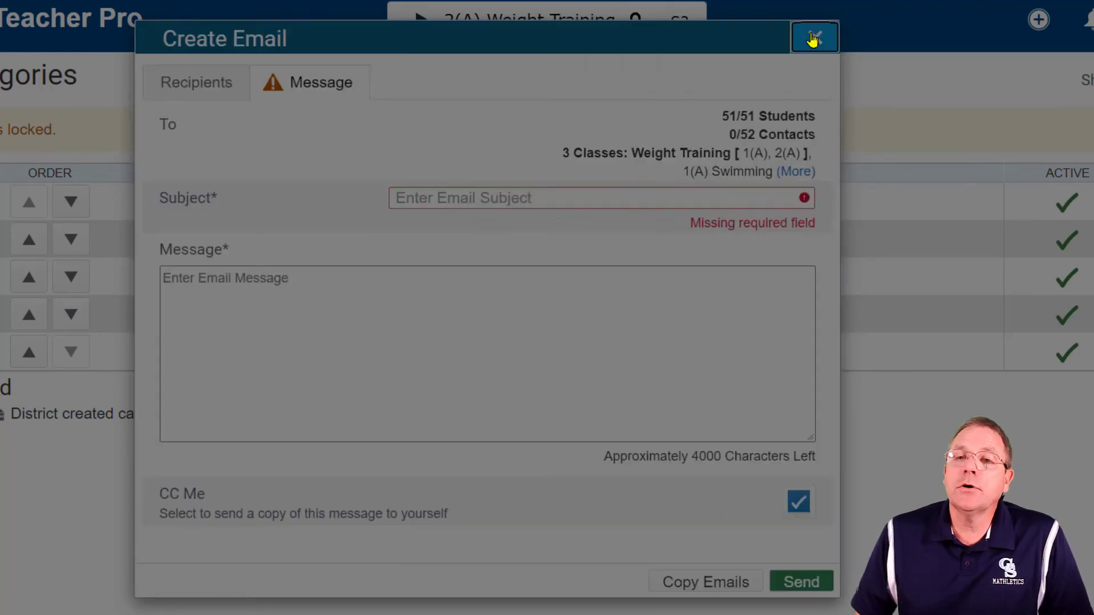
click(677, 200)
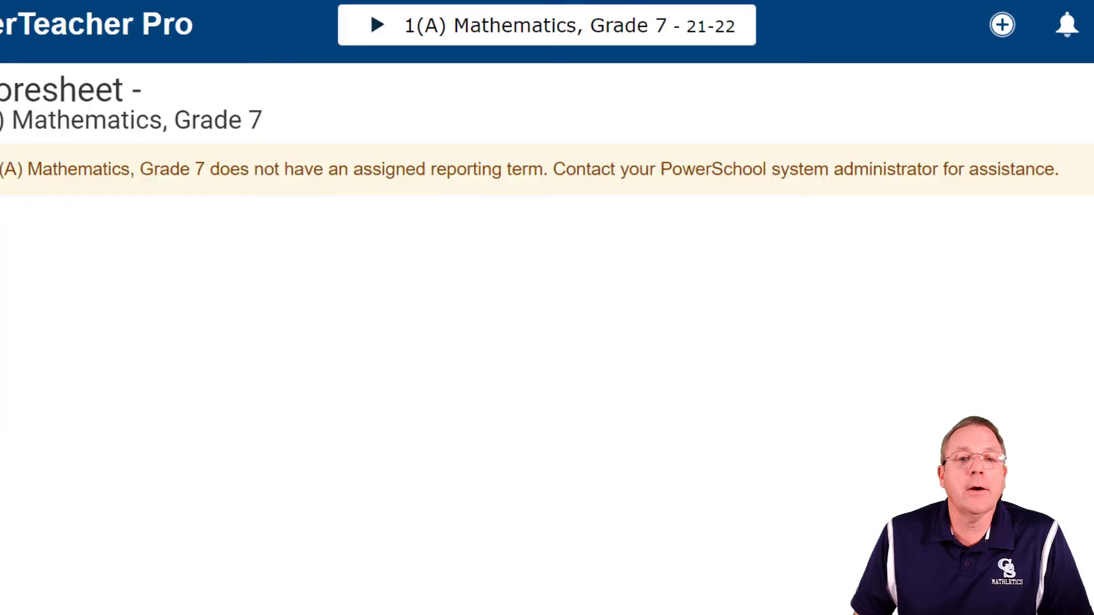
- Start a new observation for 1(A) Mathematics, Grade 7, review its fields from title to description, and close the form without saving
click(1002, 25)
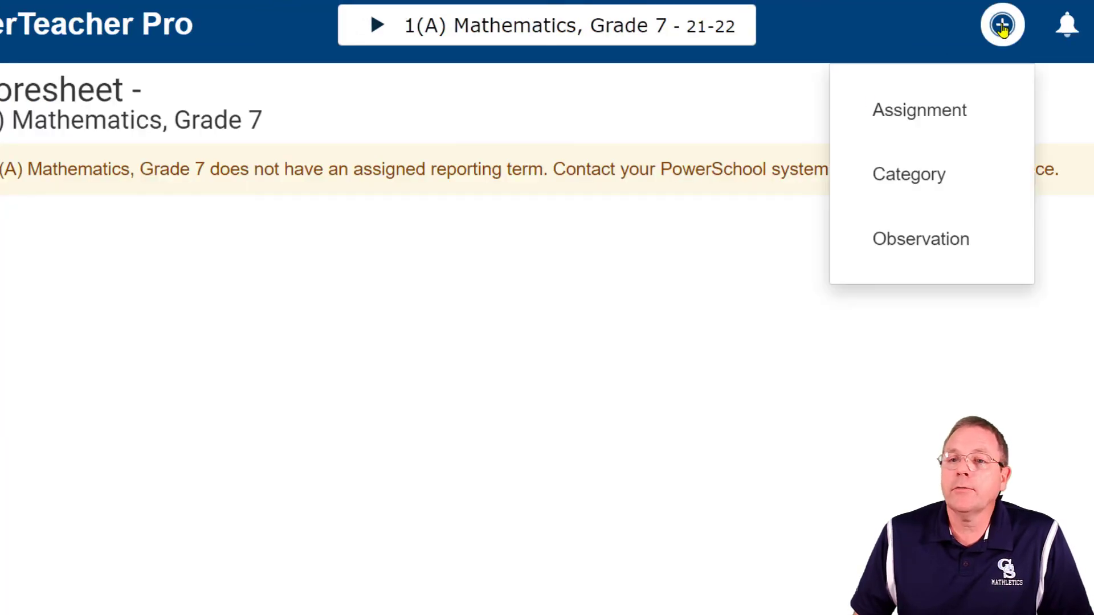
click(896, 242)
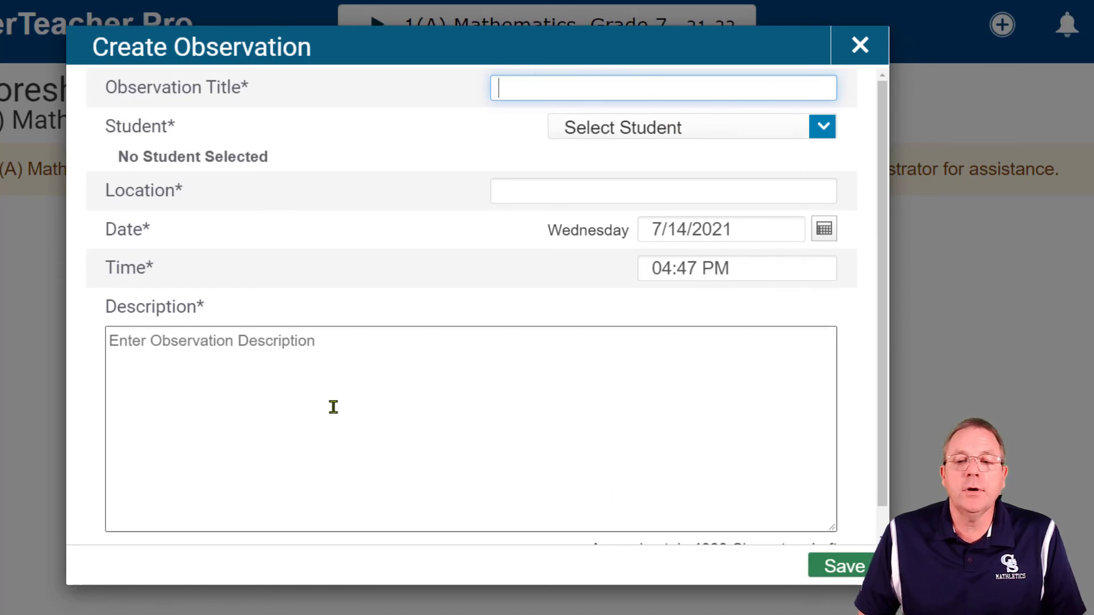
scroll(364, 409, down, 1)
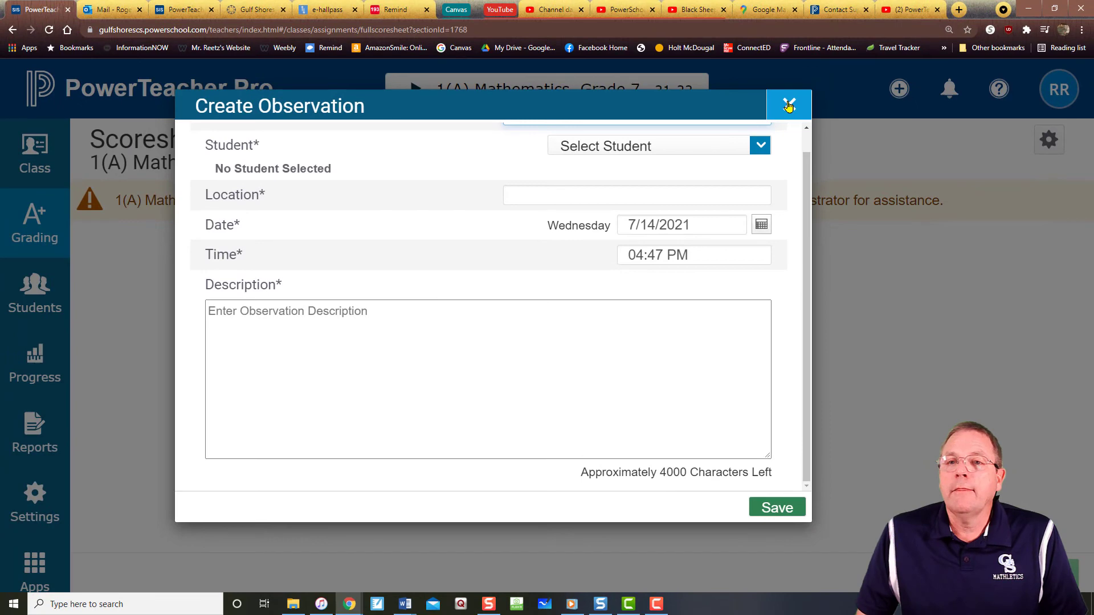
click(860, 45)
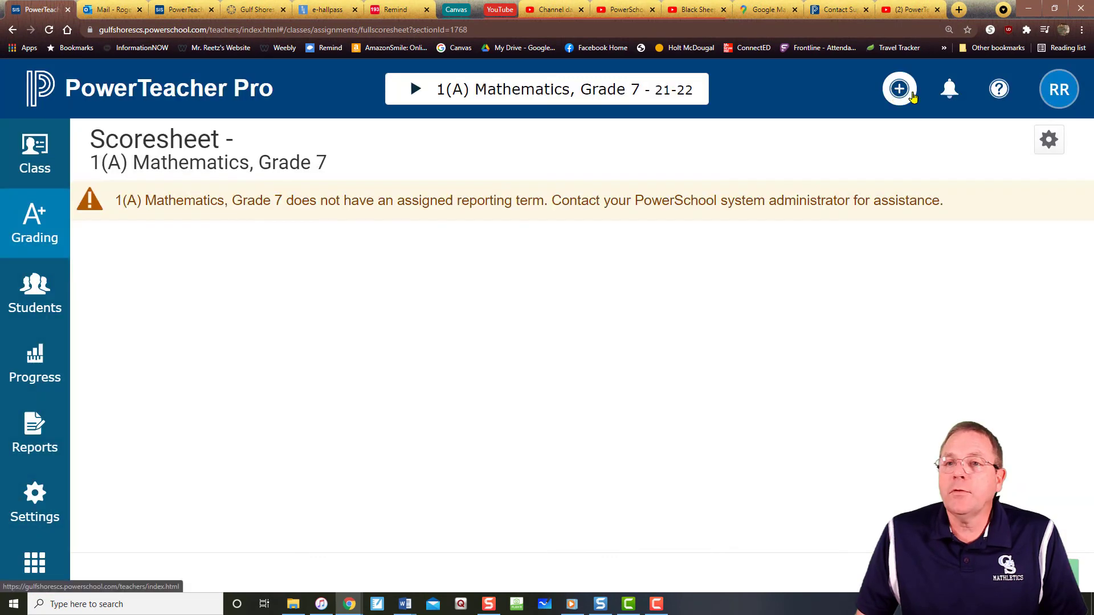